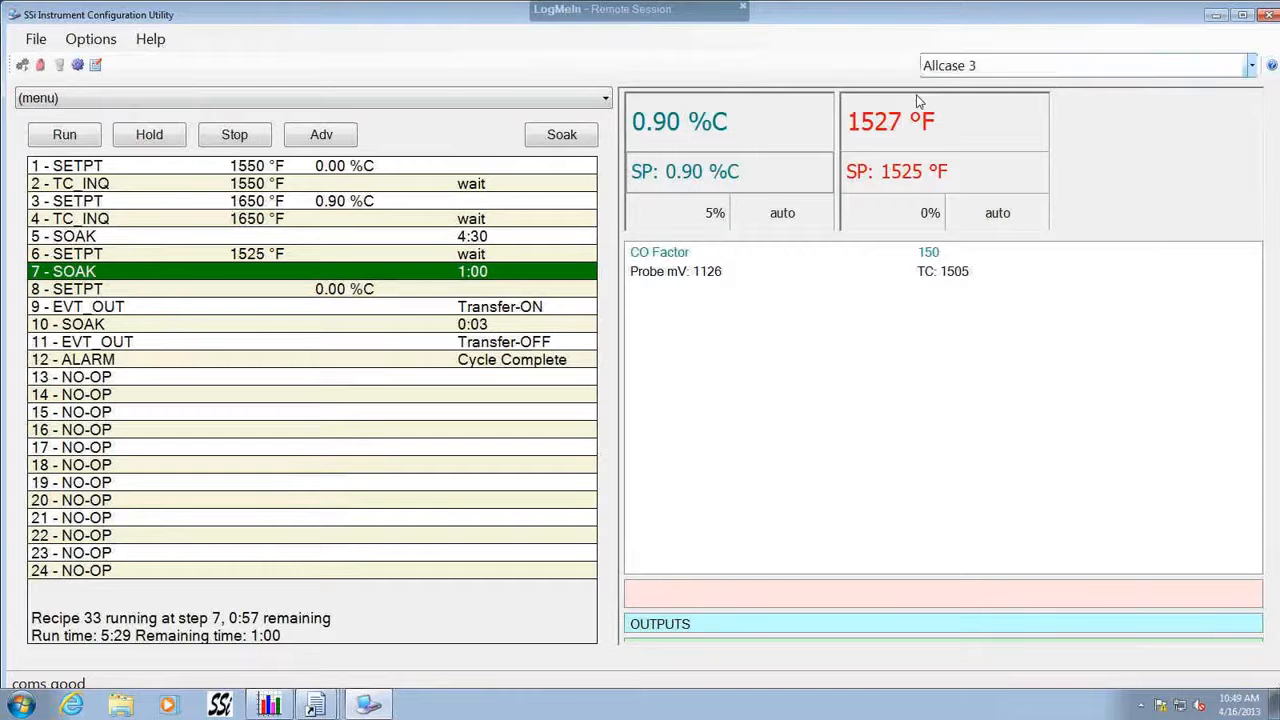
- Choose Allcase 3 as the active controller and open the backup and restore settings in System Management
{"action": "left_click", "coordinate": [1174, 71]}
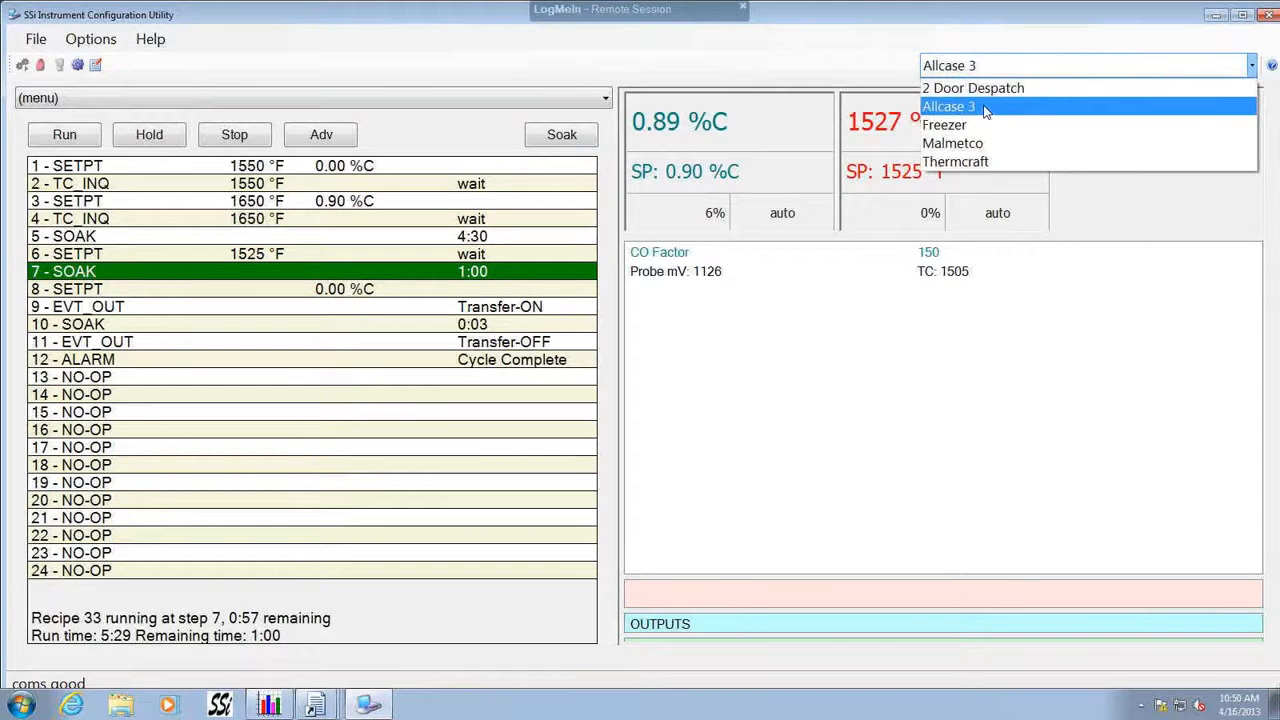
{"action": "left_click", "coordinate": [985, 107]}
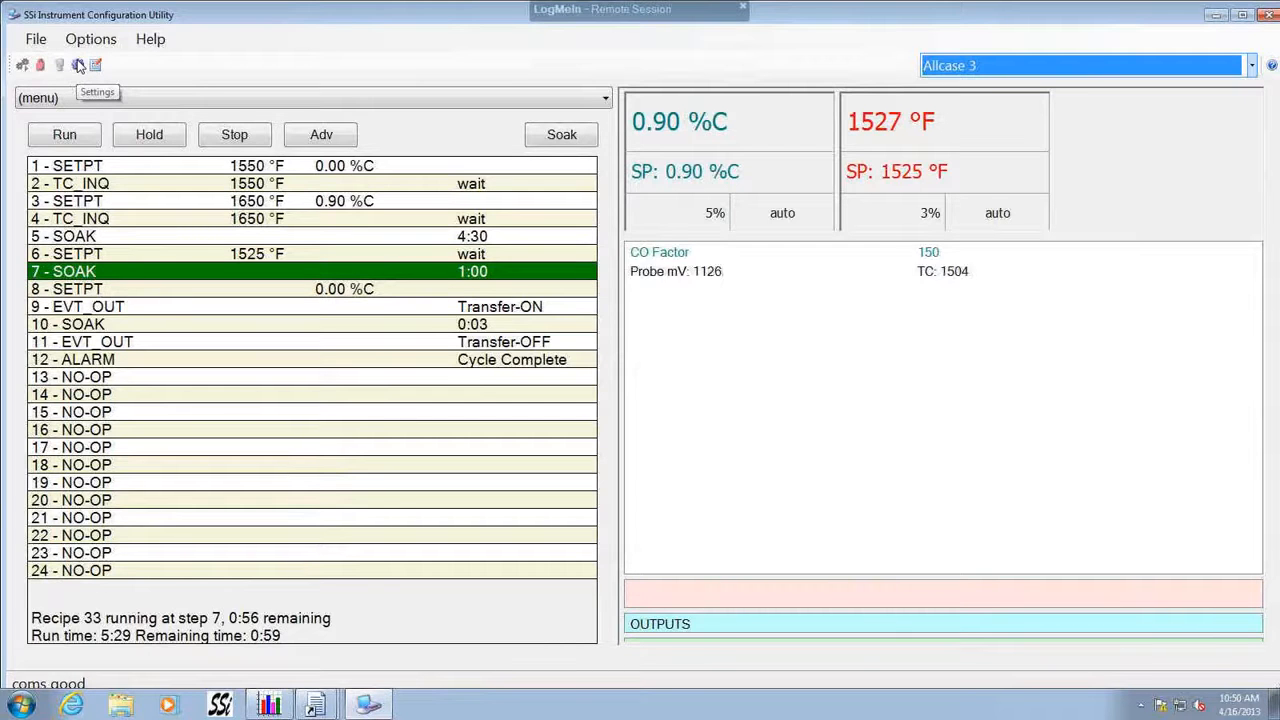
{"action": "left_click", "coordinate": [78, 65]}
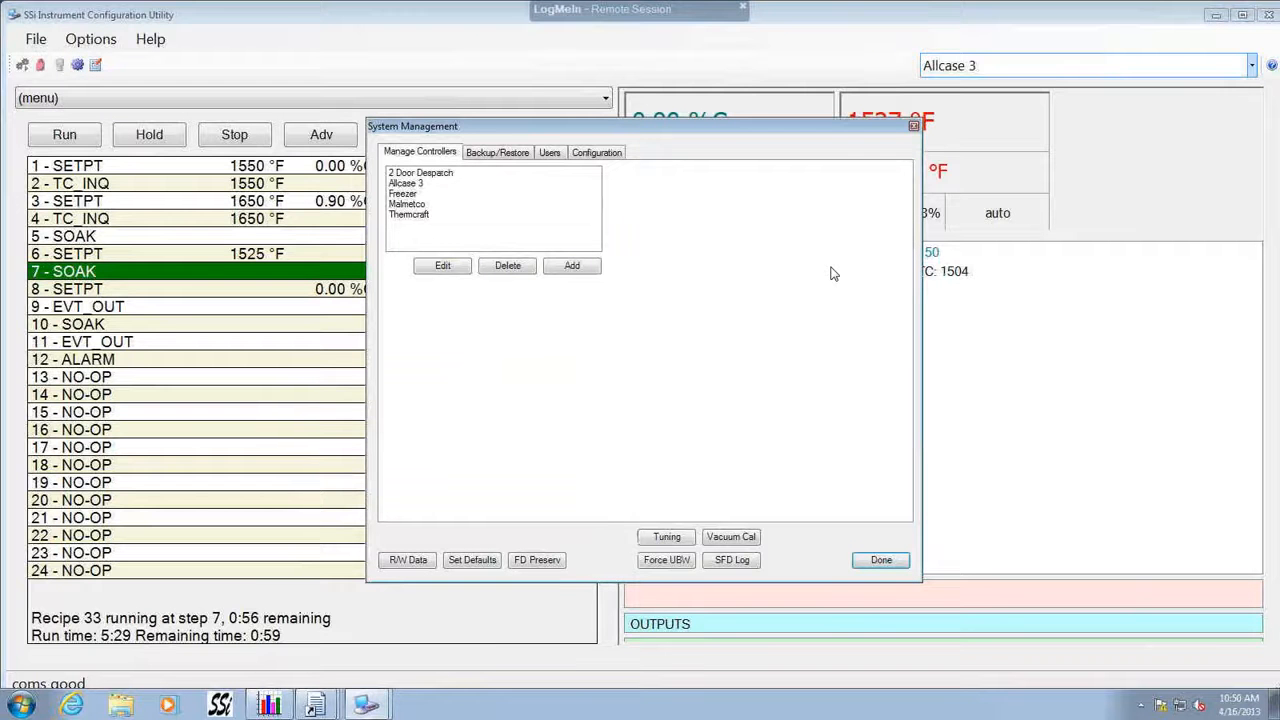
{"action": "left_click", "coordinate": [500, 155]}
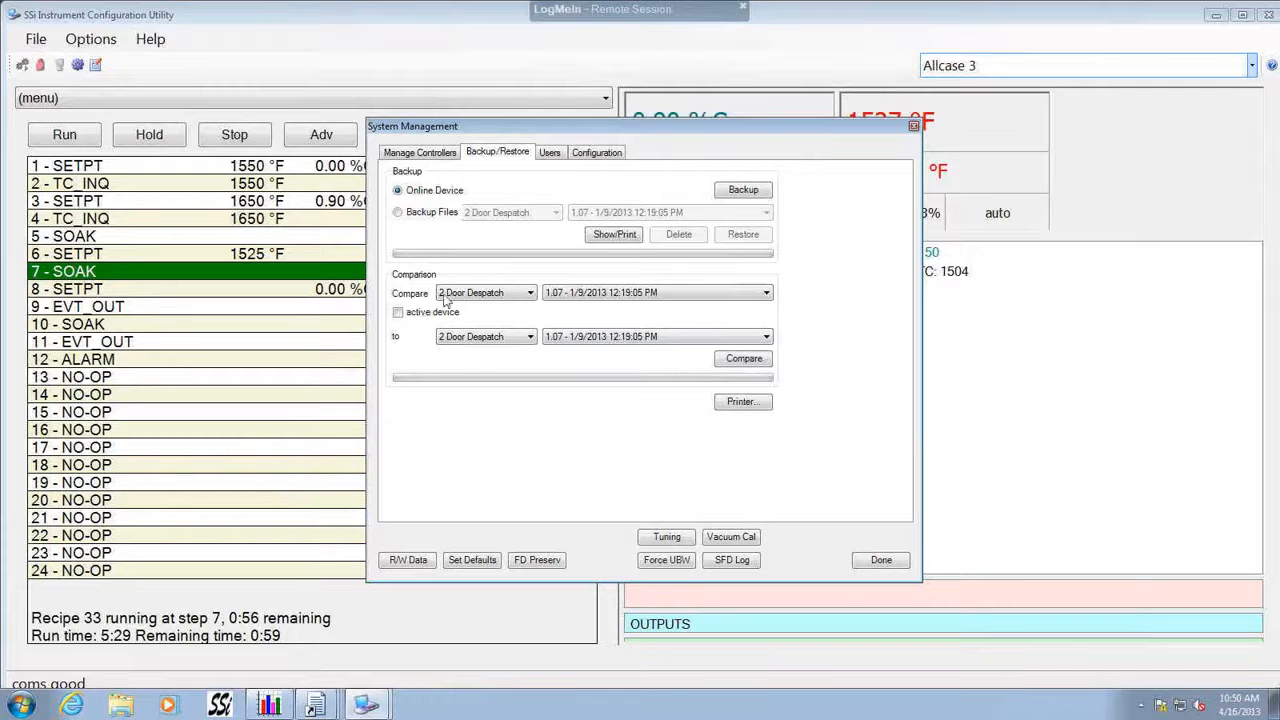
- Compare the active device with the Allcase 3 backup 2.50 - 1/17/2013 8:45:59 AM
{"action": "left_click", "coordinate": [397, 313]}
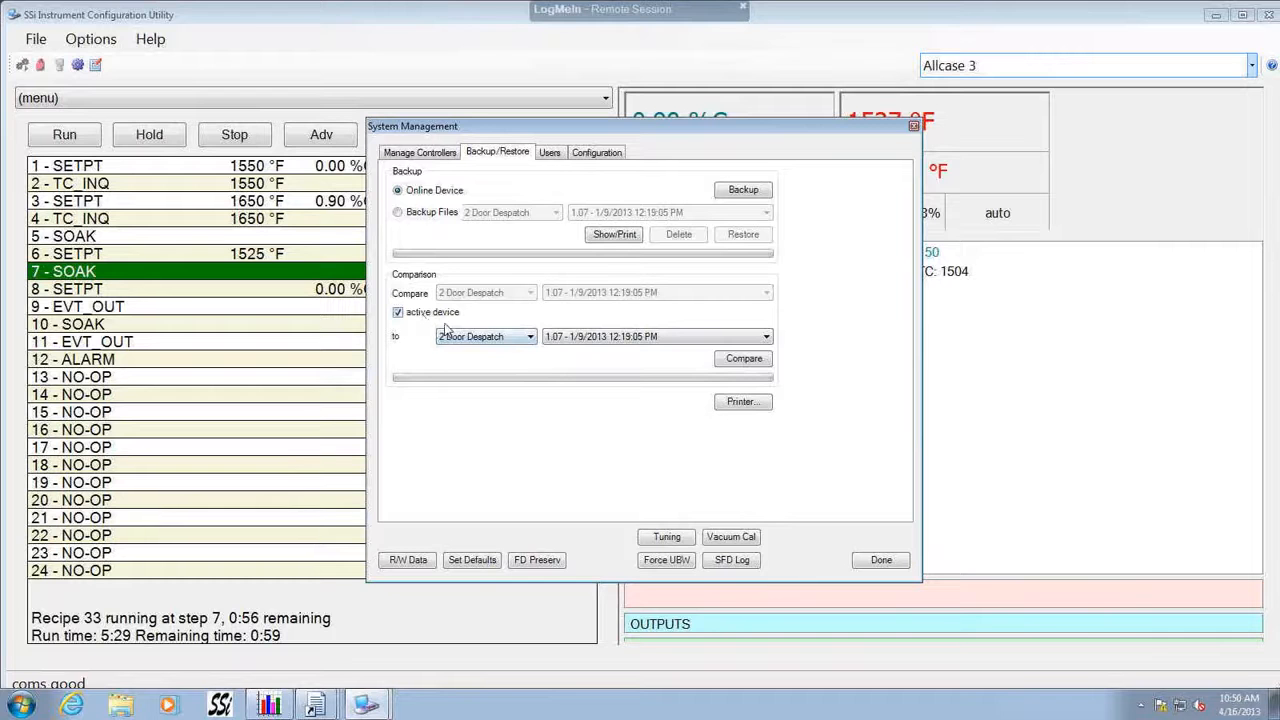
{"action": "left_click", "coordinate": [510, 339]}
{"action": "left_click", "coordinate": [485, 361]}
{"action": "left_click", "coordinate": [652, 340]}
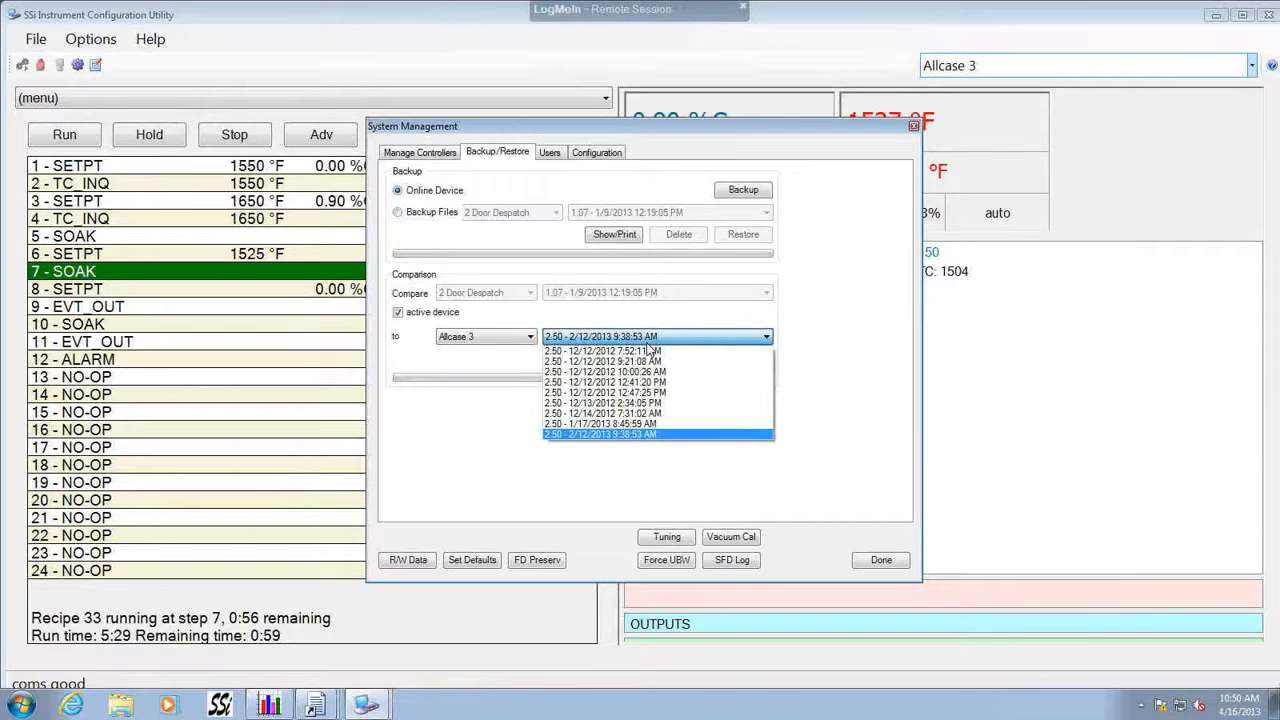
{"action": "left_click", "coordinate": [607, 424]}
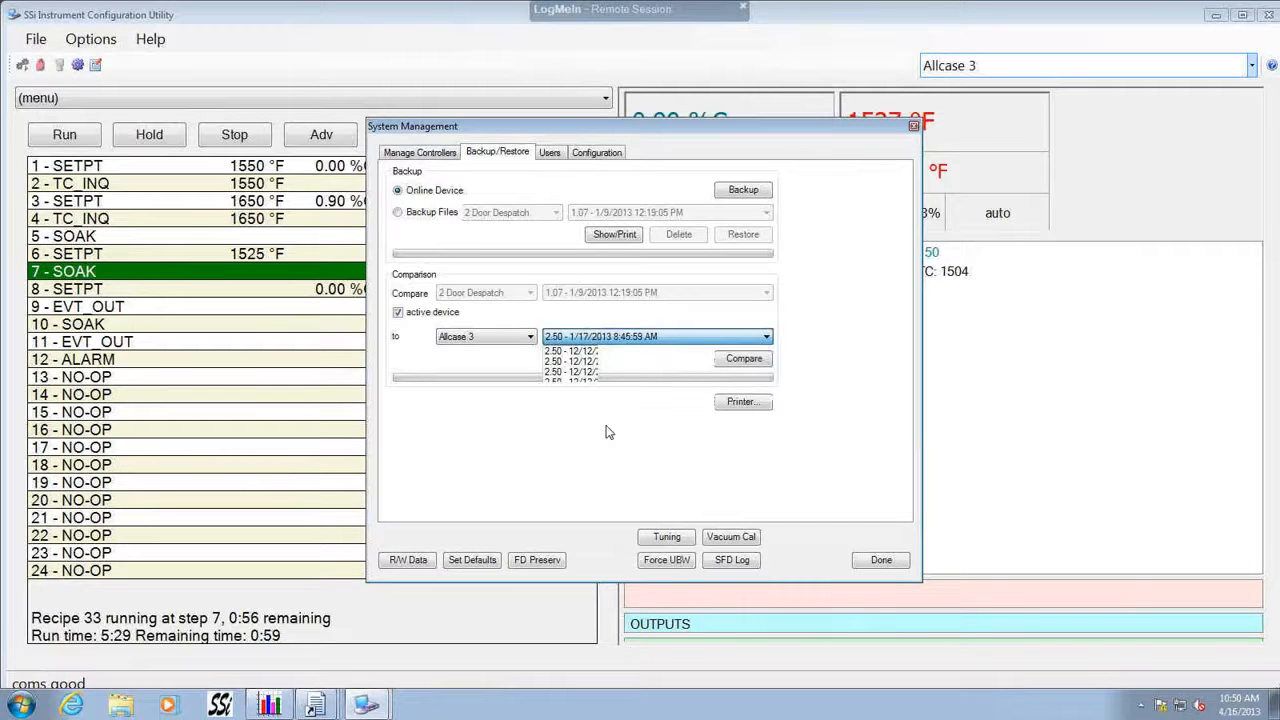
{"action": "left_click", "coordinate": [741, 363]}
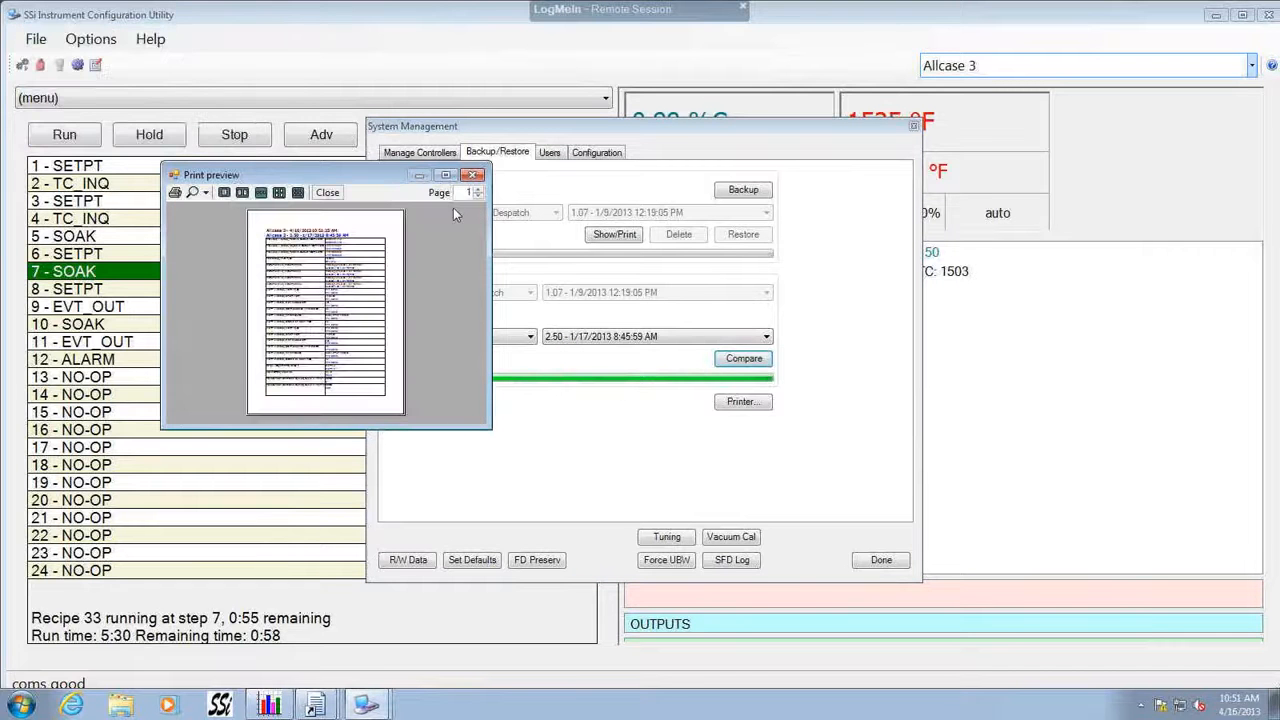
- Examine both pages of the comparison report at full-screen size and close the preview
{"action": "left_click", "coordinate": [446, 176]}
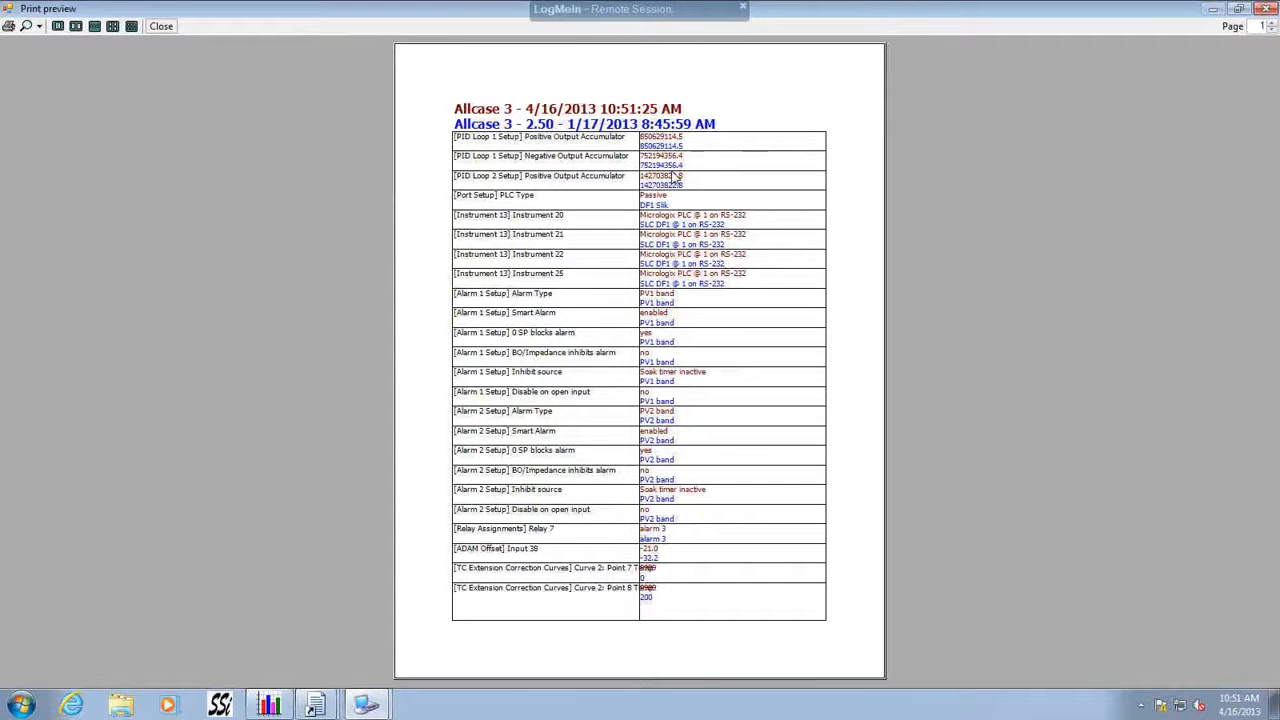
{"action": "left_click", "coordinate": [1273, 30]}
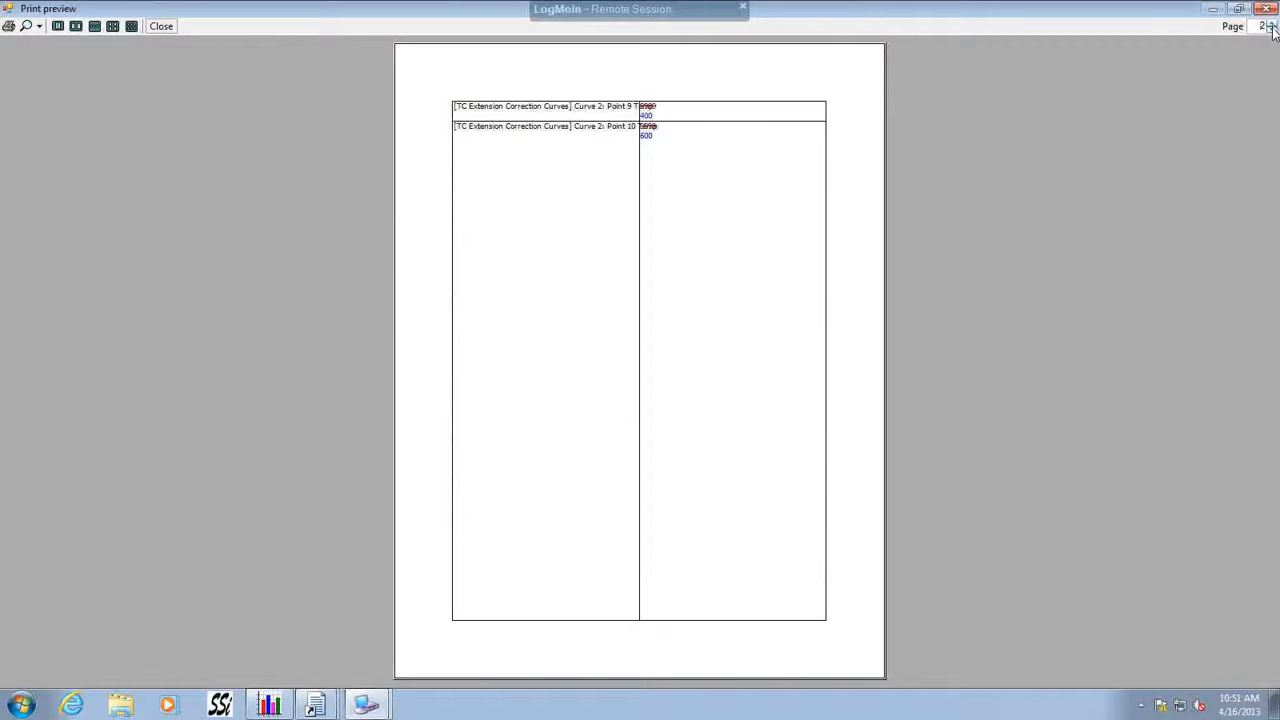
{"action": "left_click", "coordinate": [1273, 34]}
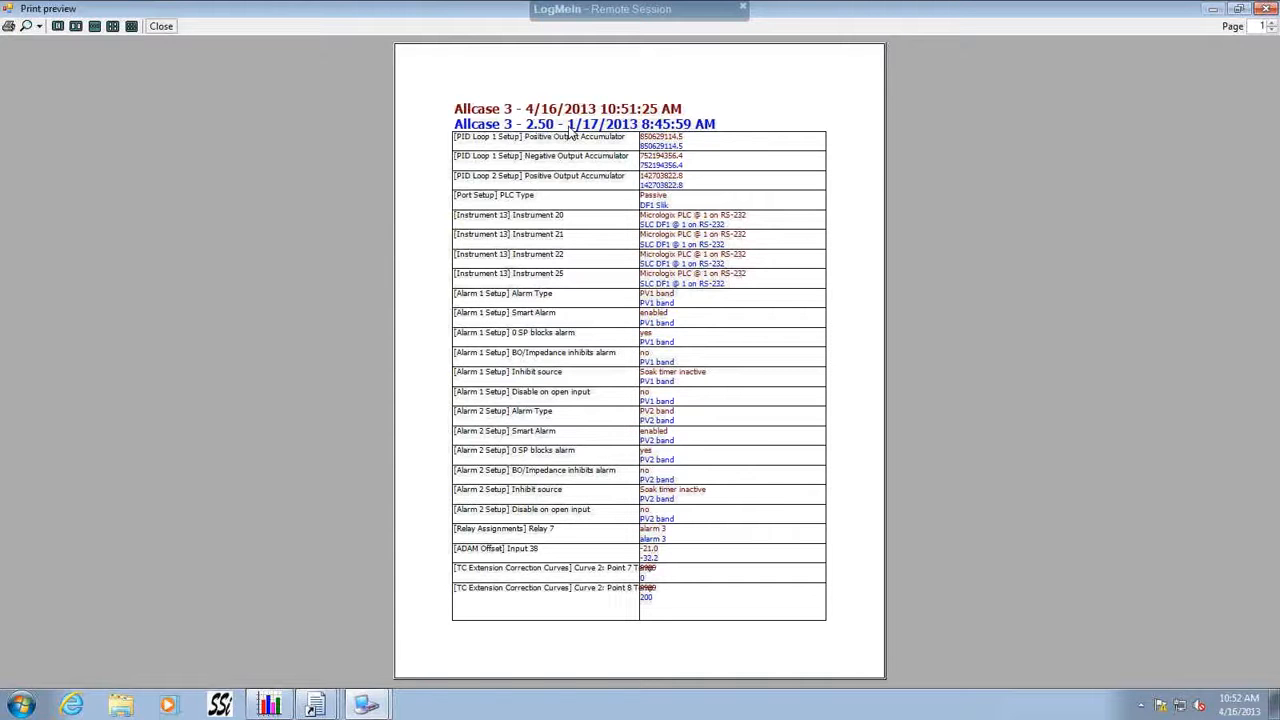
{"action": "left_click", "coordinate": [161, 26]}
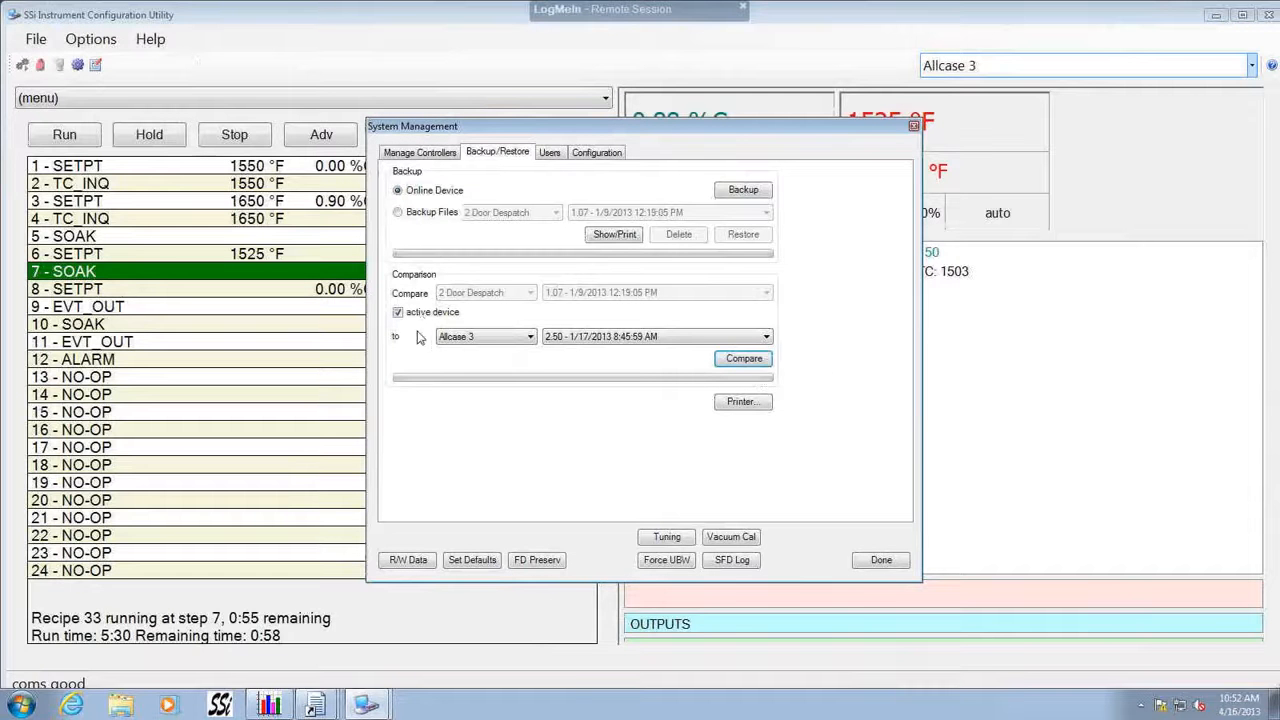
- Compare the active device with the Allcase 3 backup 2.50 - 2/12/2013 9:38:53 AM, and close the report and System Management
{"action": "left_click", "coordinate": [620, 340]}
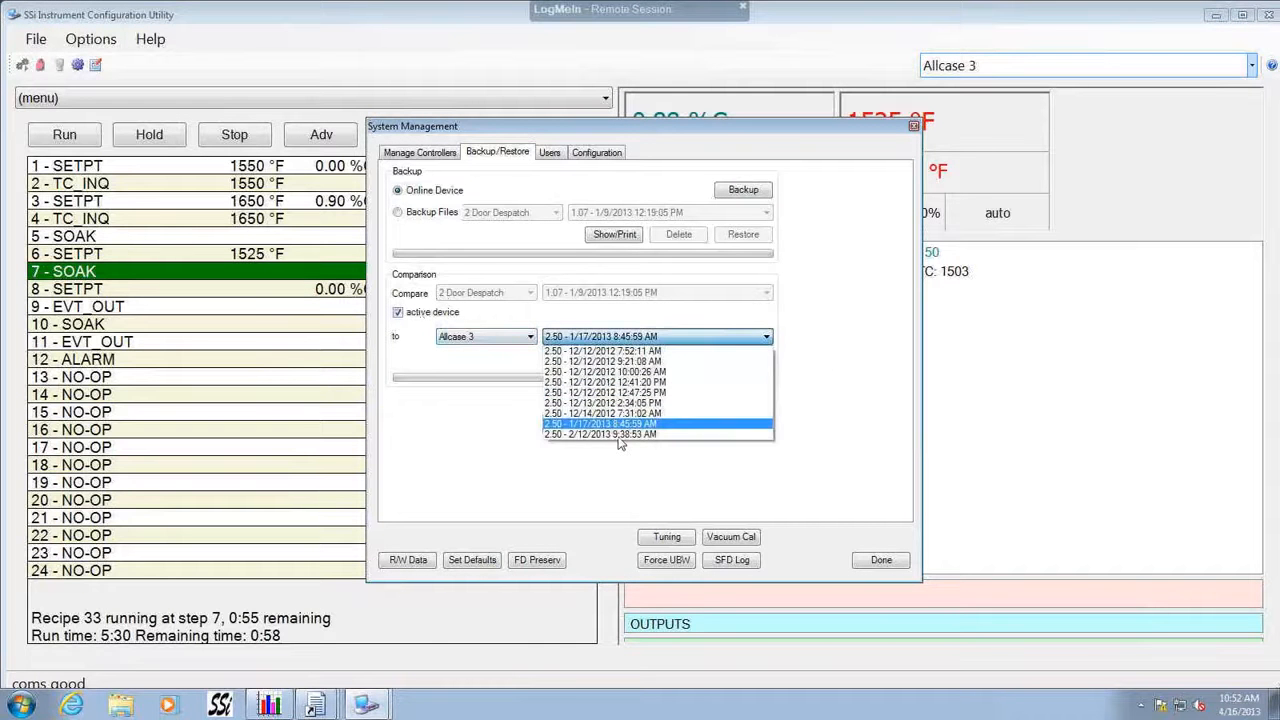
{"action": "left_click", "coordinate": [622, 435]}
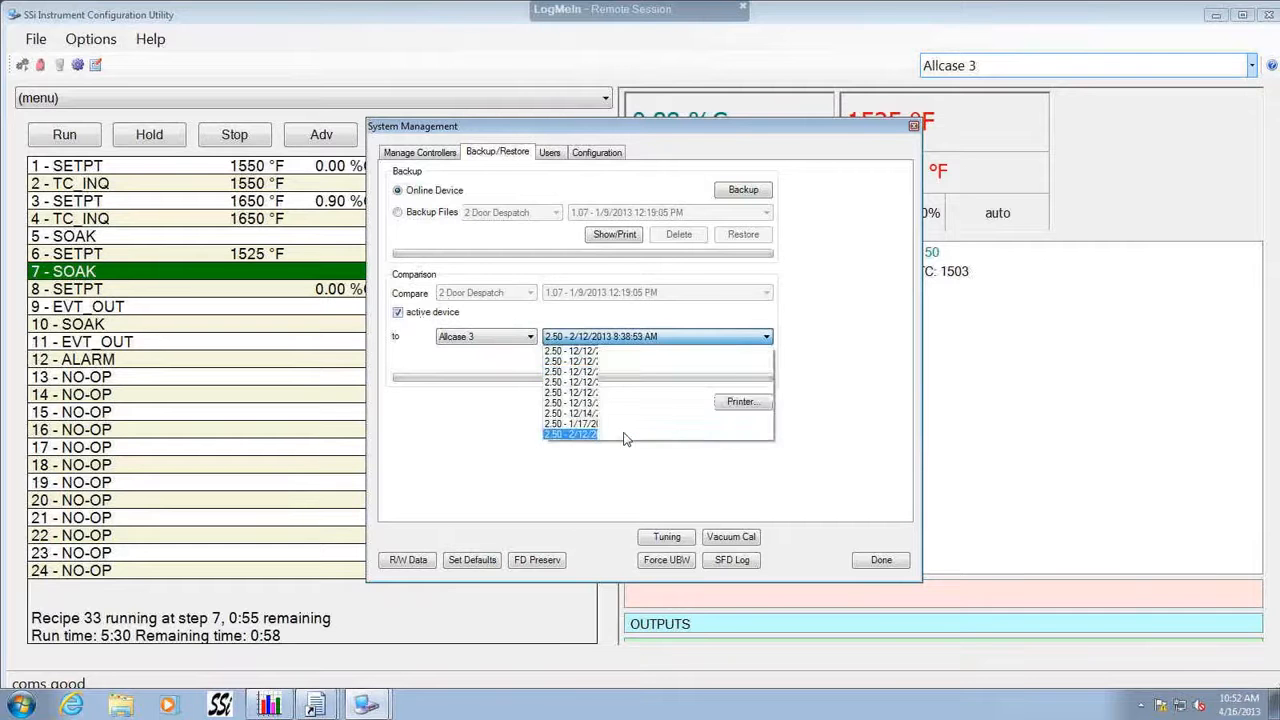
{"action": "left_click", "coordinate": [762, 362]}
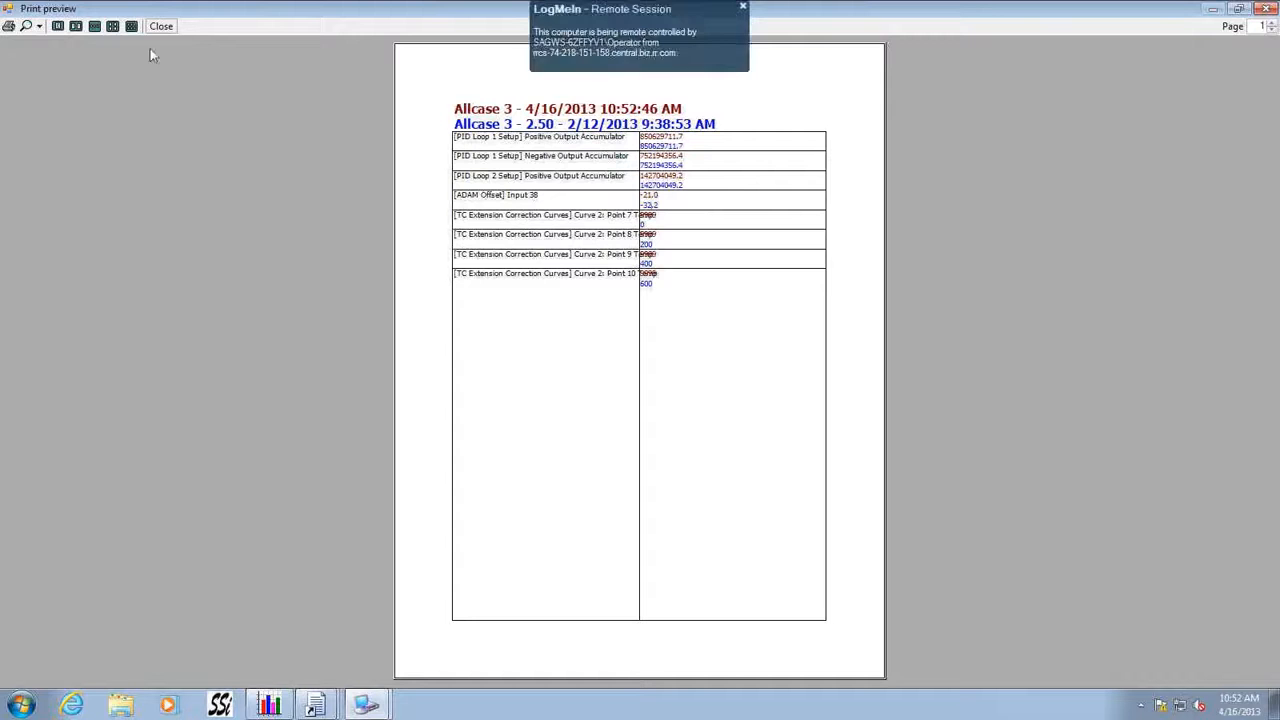
{"action": "left_click", "coordinate": [164, 26]}
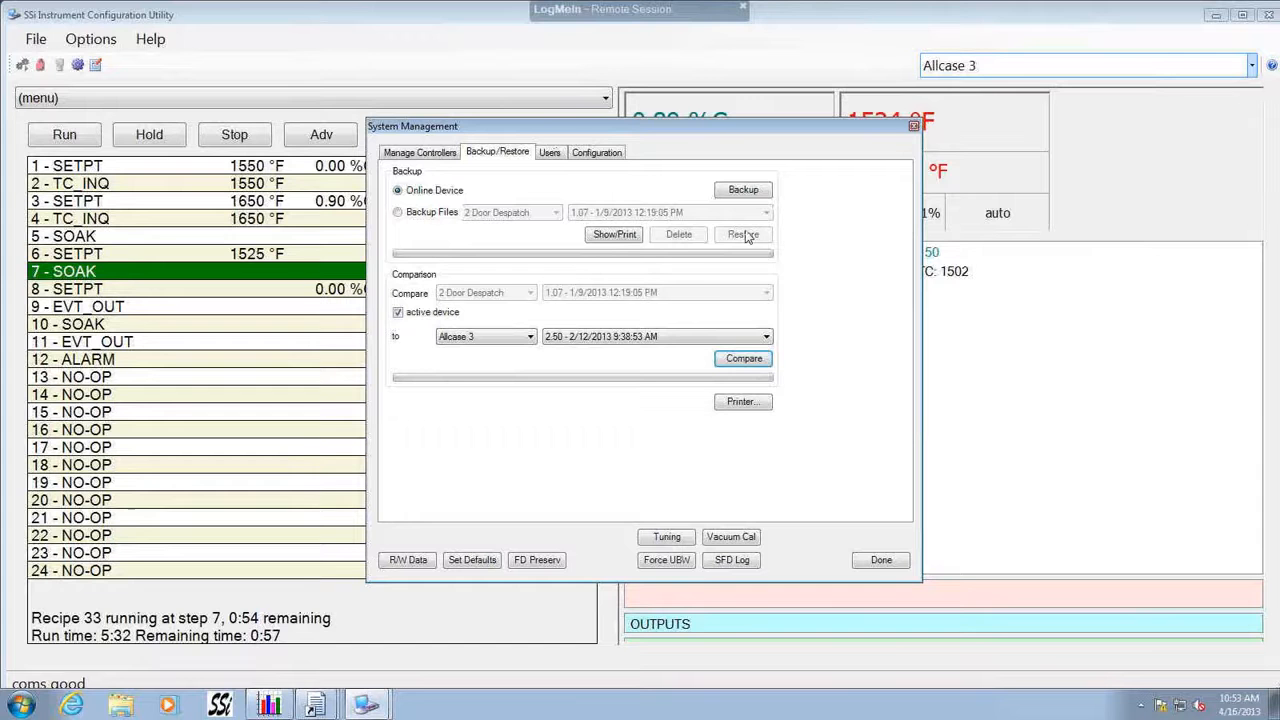
{"action": "left_click", "coordinate": [633, 341]}
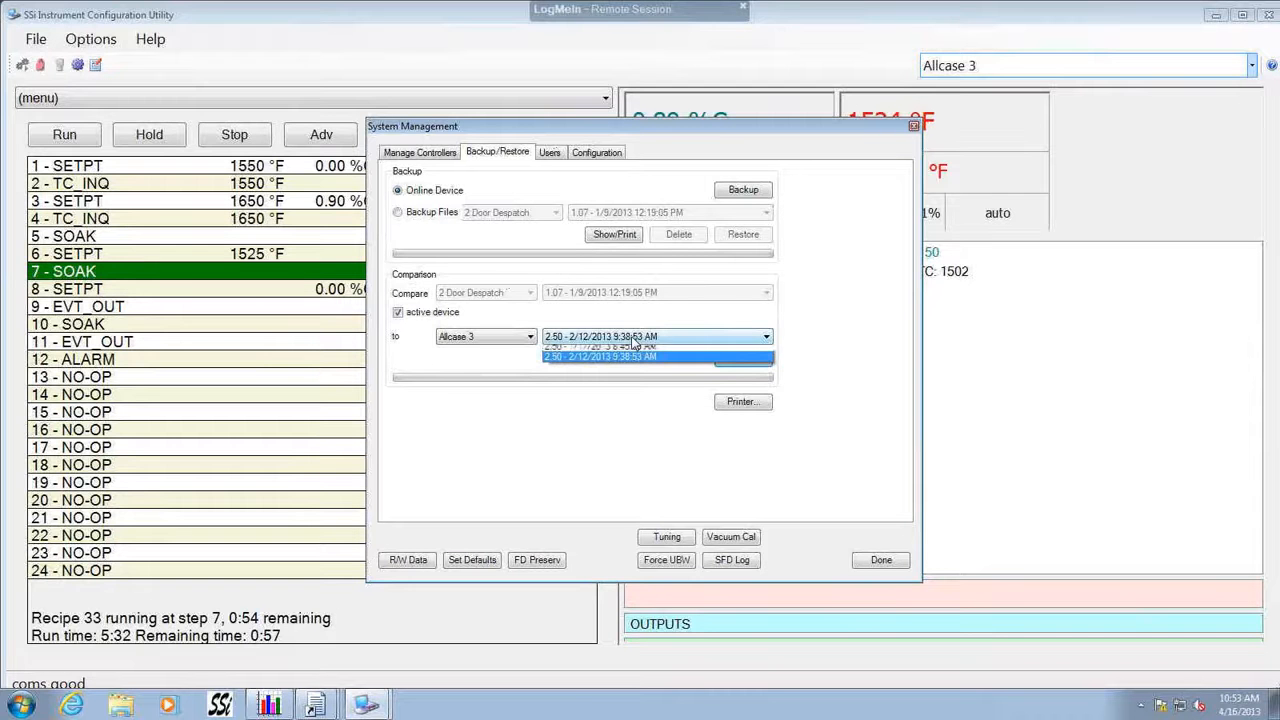
{"action": "left_click", "coordinate": [620, 433]}
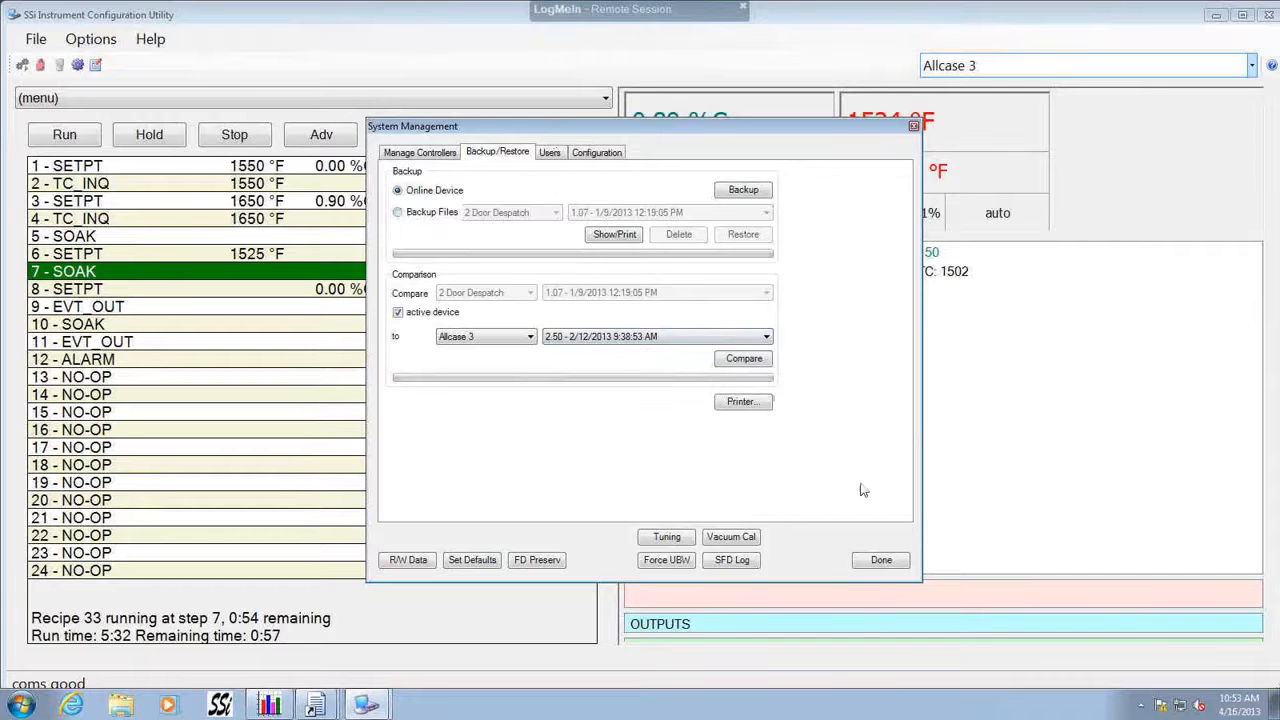
{"action": "left_click", "coordinate": [880, 560]}
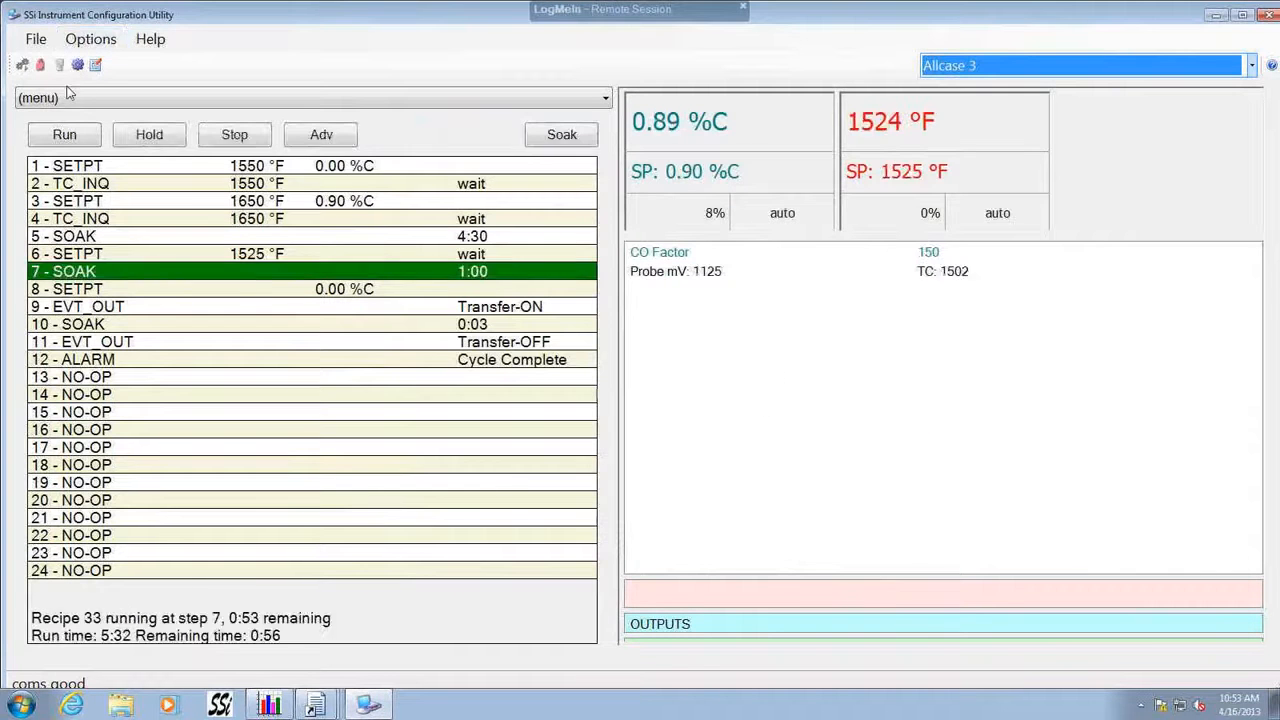
- Display the PID Loop Setup parameters for Loop 1 - Carbon and Loop 2 - Temp
{"action": "left_click", "coordinate": [117, 104]}
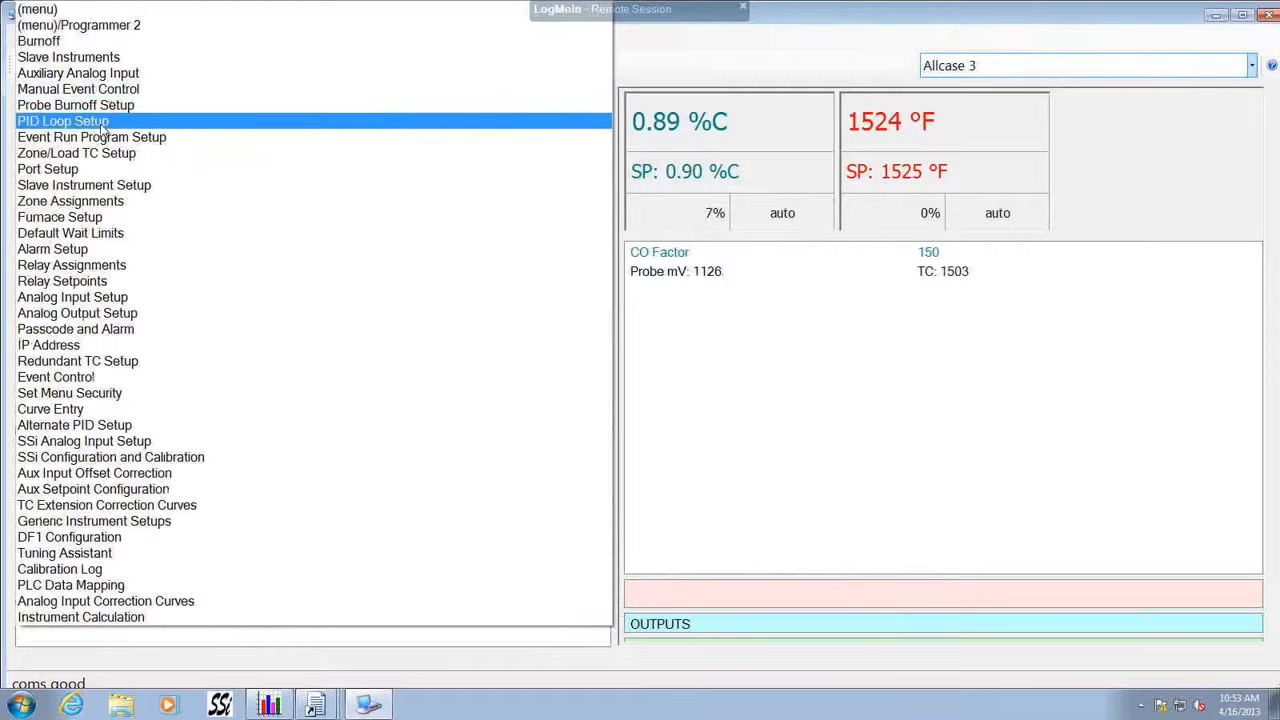
{"action": "left_click", "coordinate": [103, 125]}
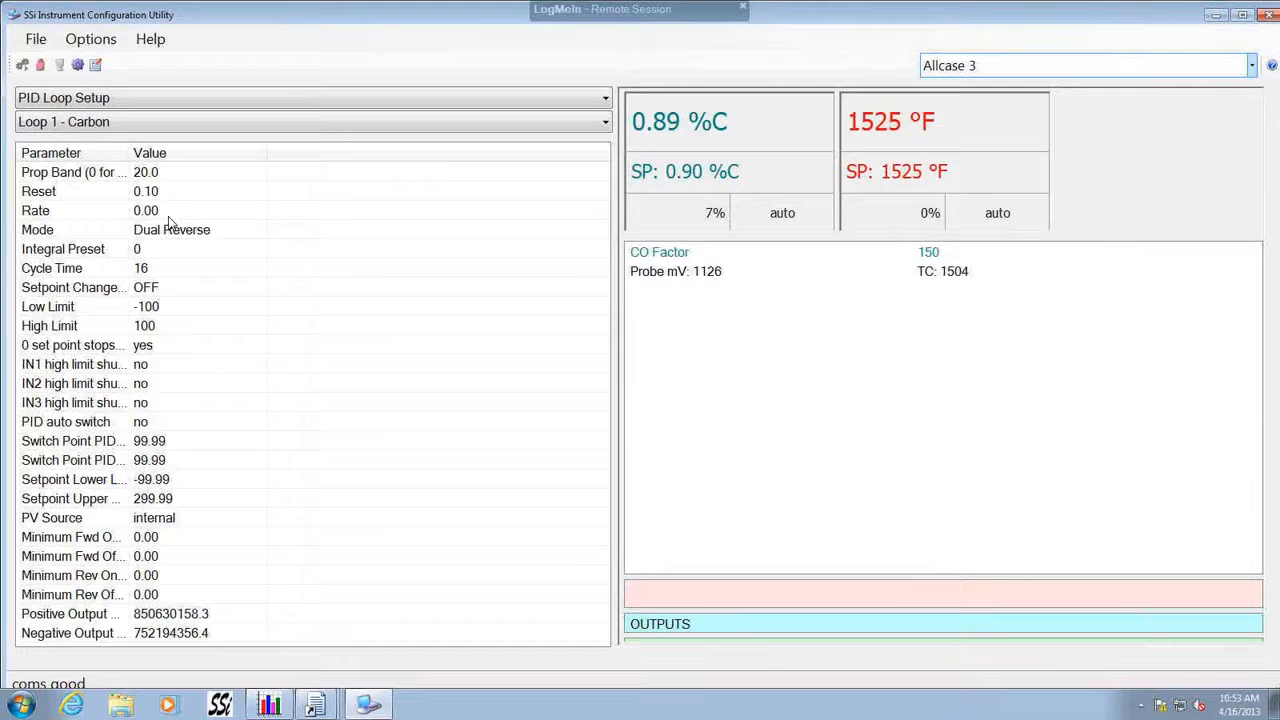
{"action": "left_click", "coordinate": [100, 123]}
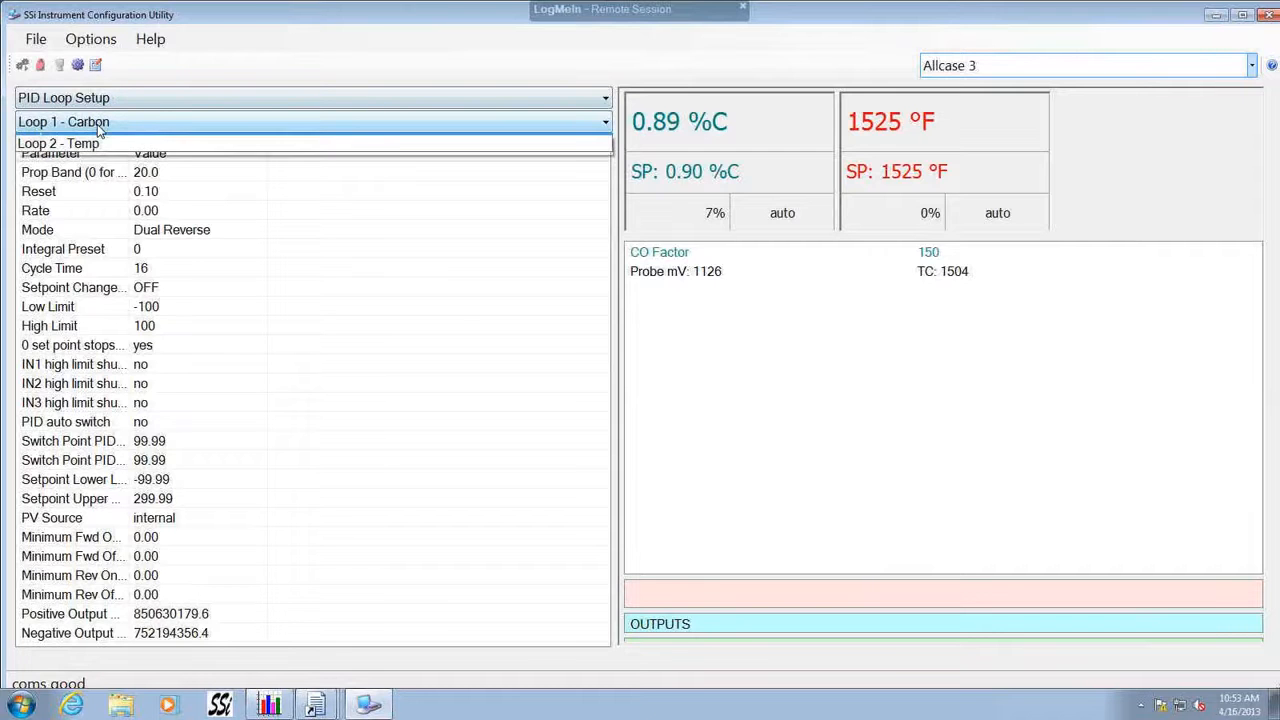
{"action": "left_click", "coordinate": [95, 142]}
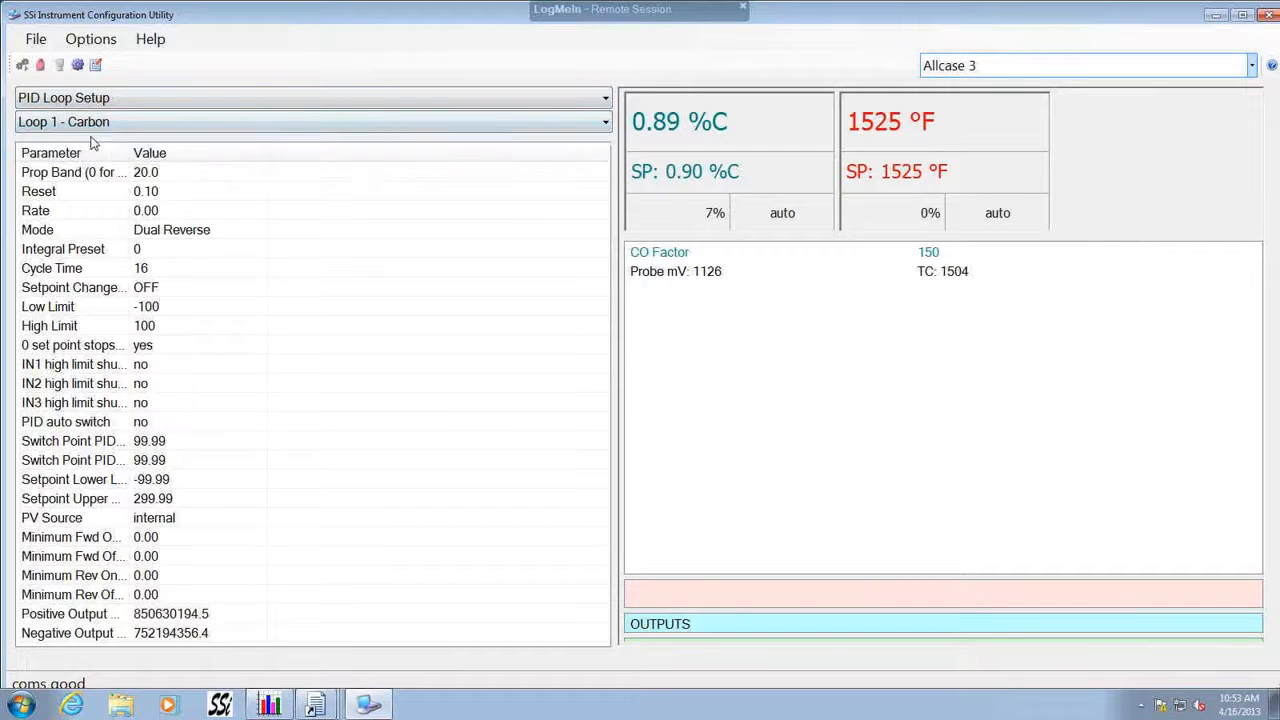
{"action": "left_click", "coordinate": [95, 122]}
{"action": "left_click", "coordinate": [92, 157]}
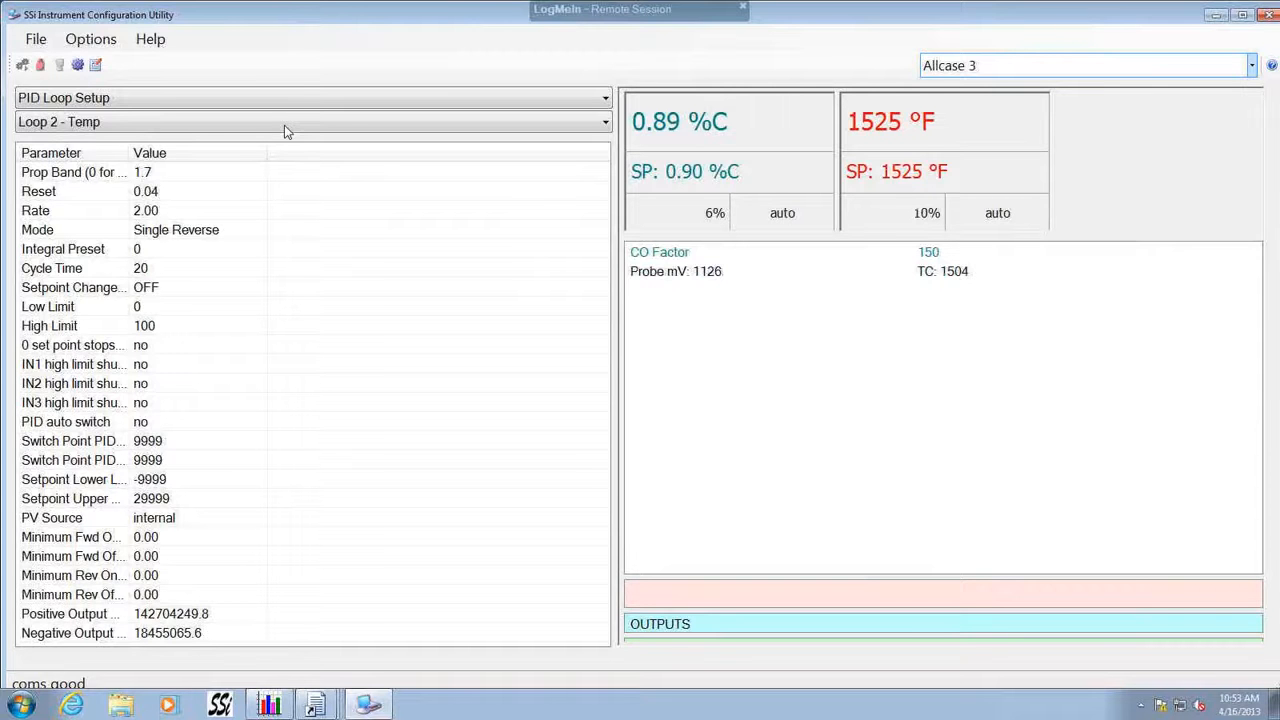
- Reopen the backup and restore settings and choose Allcase 3 as the source of the backup files
{"action": "left_click", "coordinate": [78, 66]}
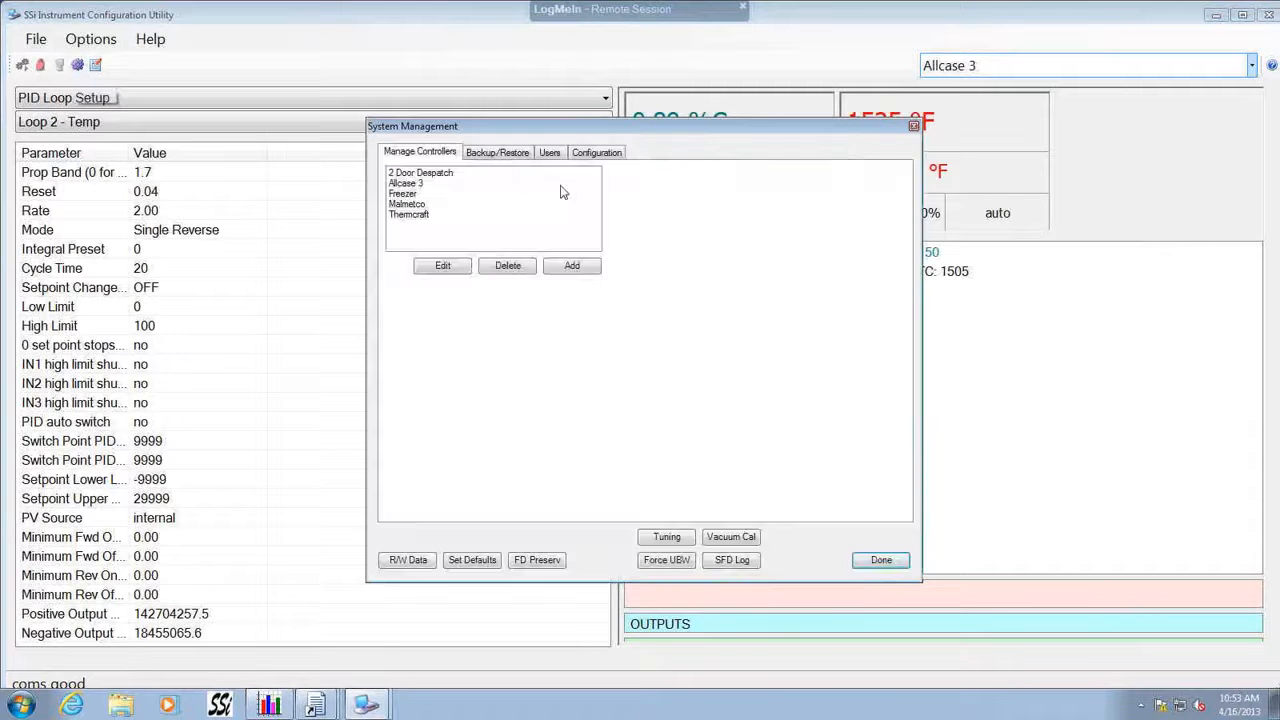
{"action": "left_click", "coordinate": [510, 153]}
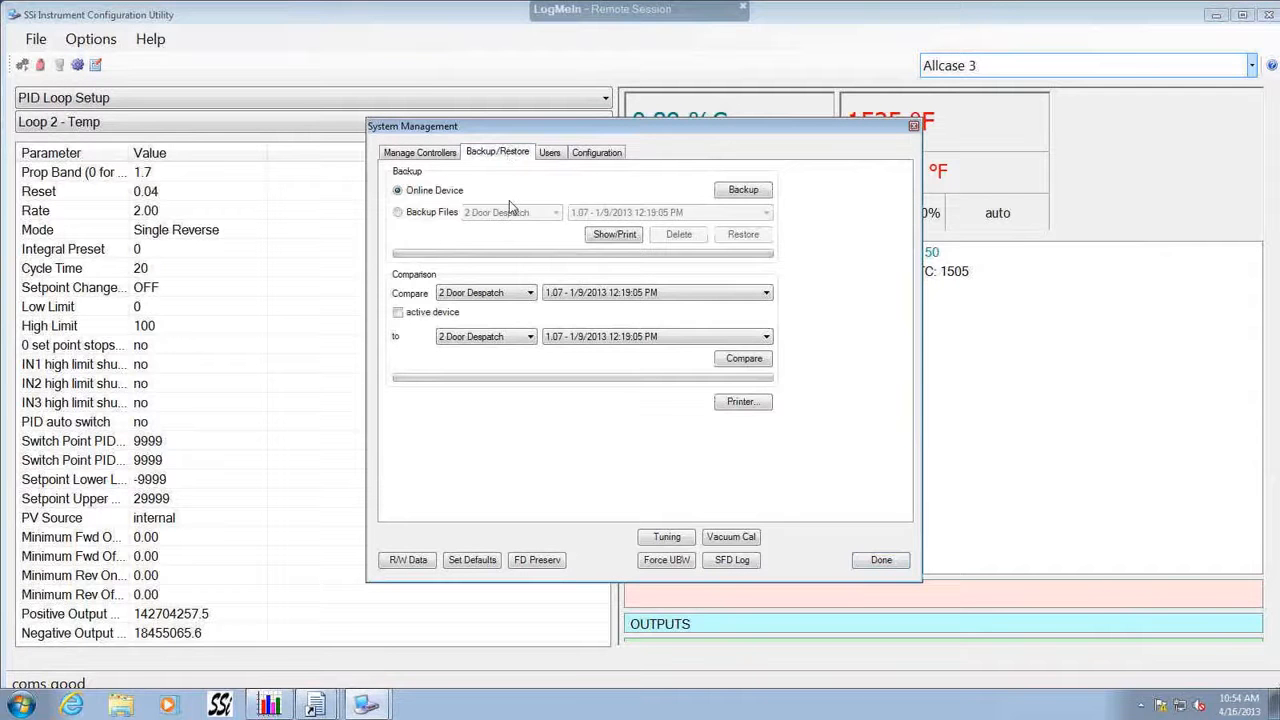
{"action": "left_click", "coordinate": [398, 212]}
{"action": "left_click", "coordinate": [540, 214]}
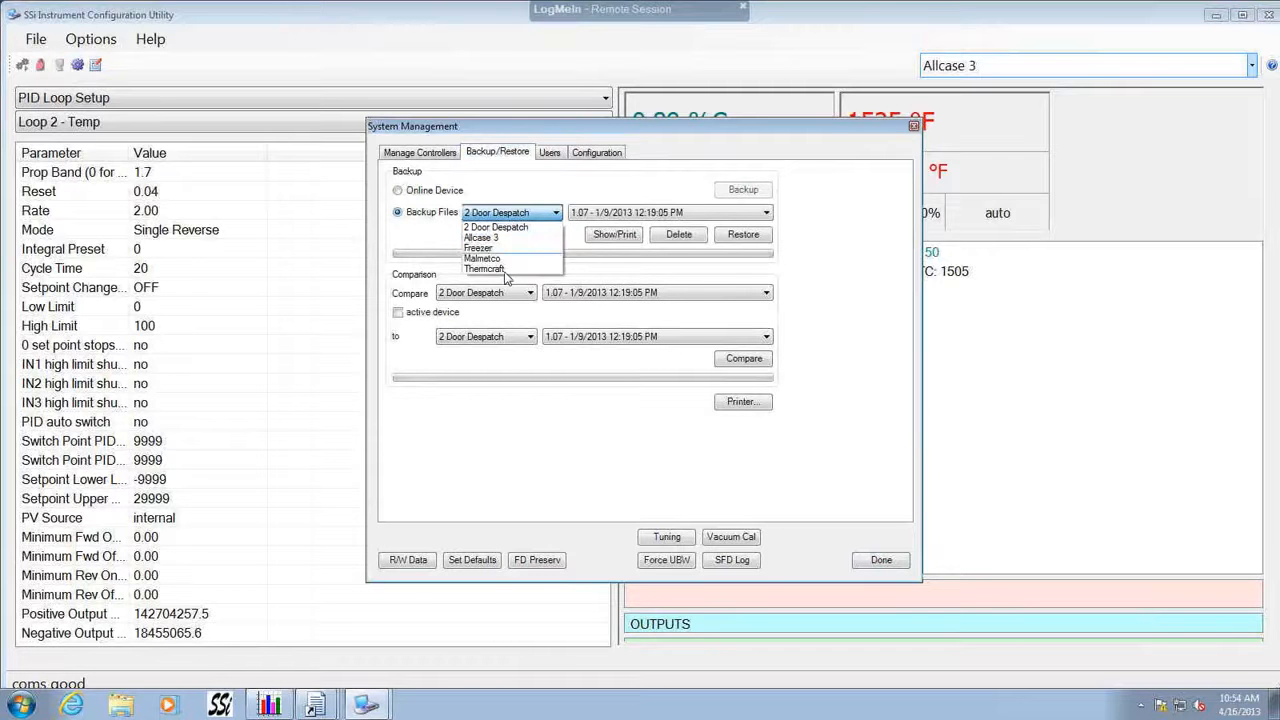
{"action": "left_click", "coordinate": [495, 237]}
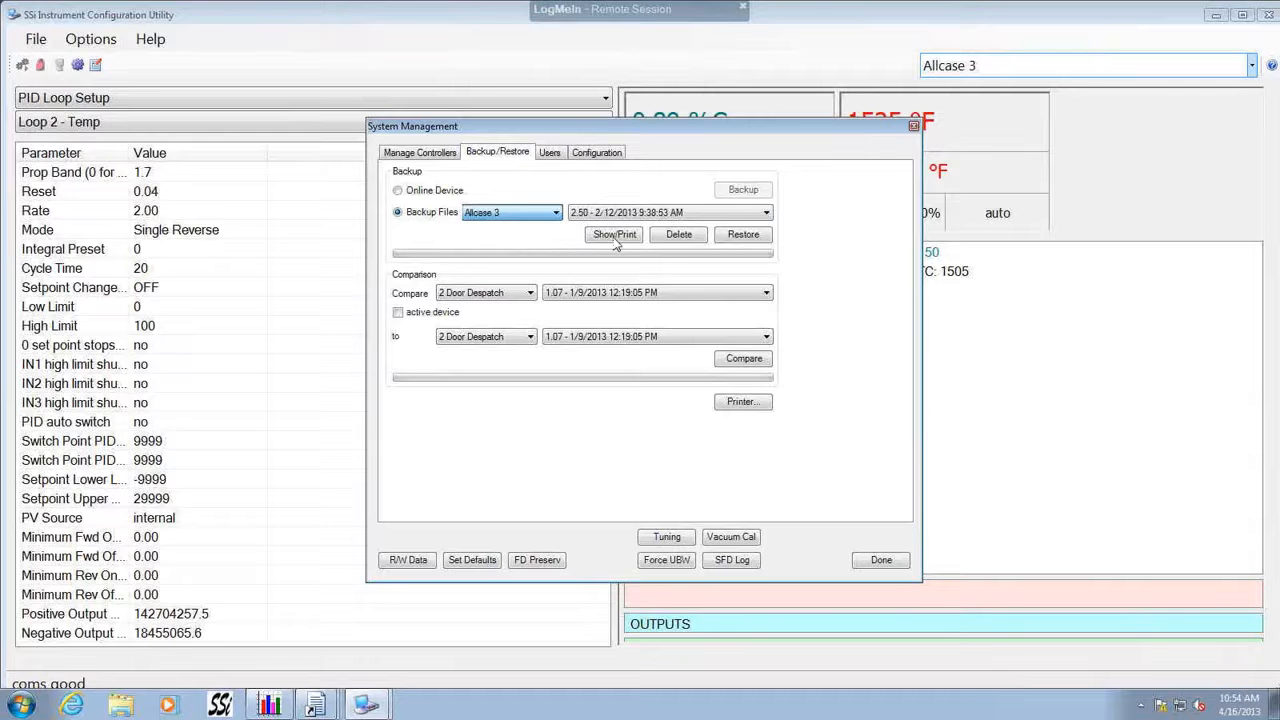
- Preview the Allcase 3 backup 2.50 - 12/14/2012 7:31:02 AM, check its PID Loop 2 settings, and close the preview
{"action": "left_click", "coordinate": [736, 214]}
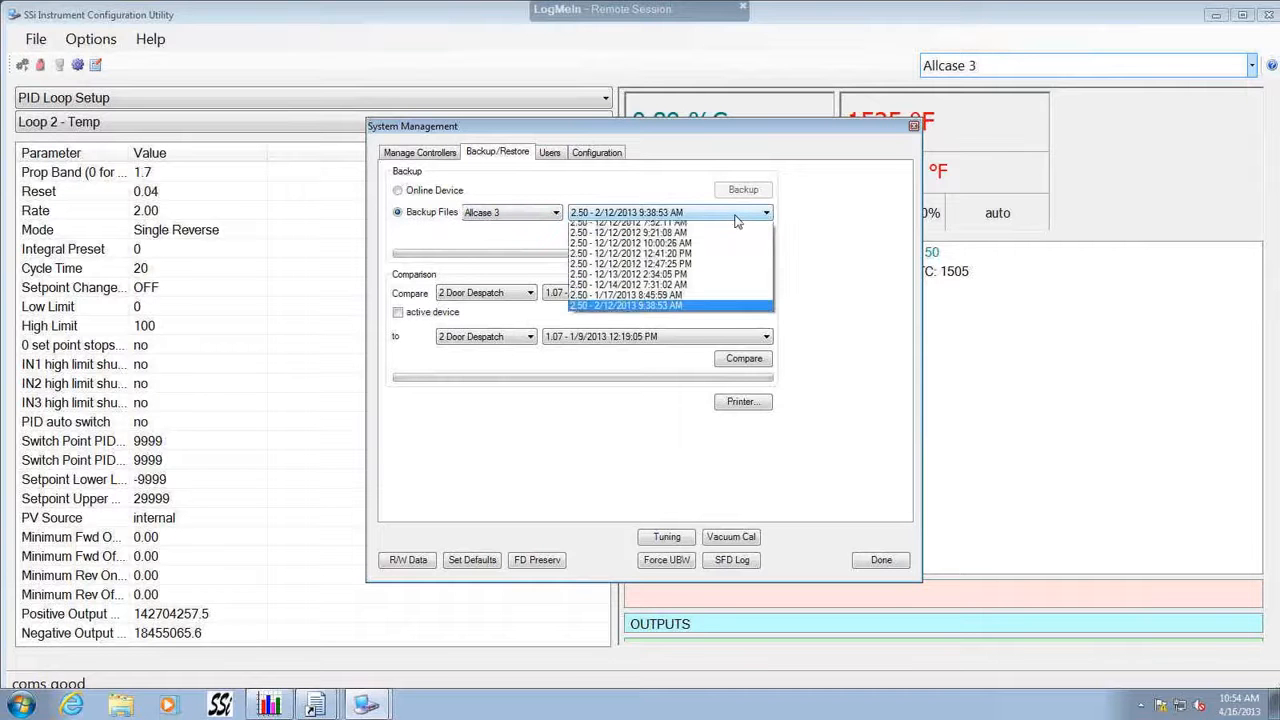
{"action": "left_click", "coordinate": [672, 289]}
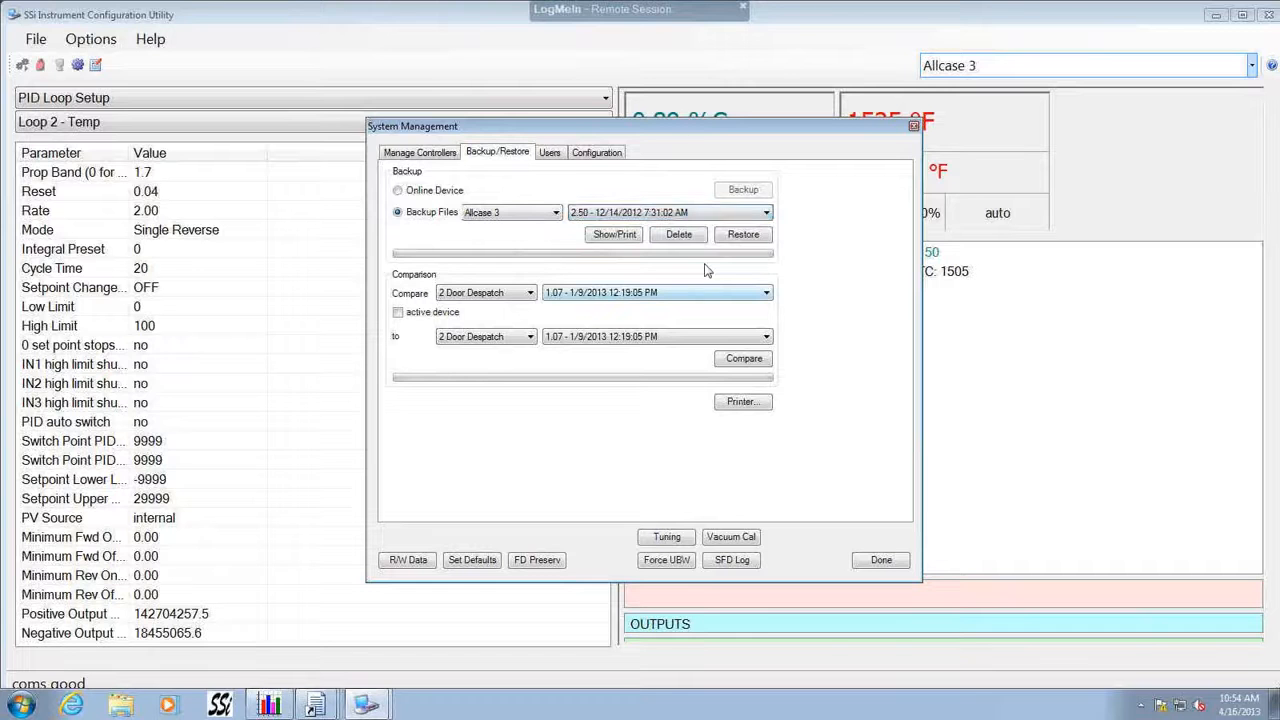
{"action": "left_click", "coordinate": [620, 238]}
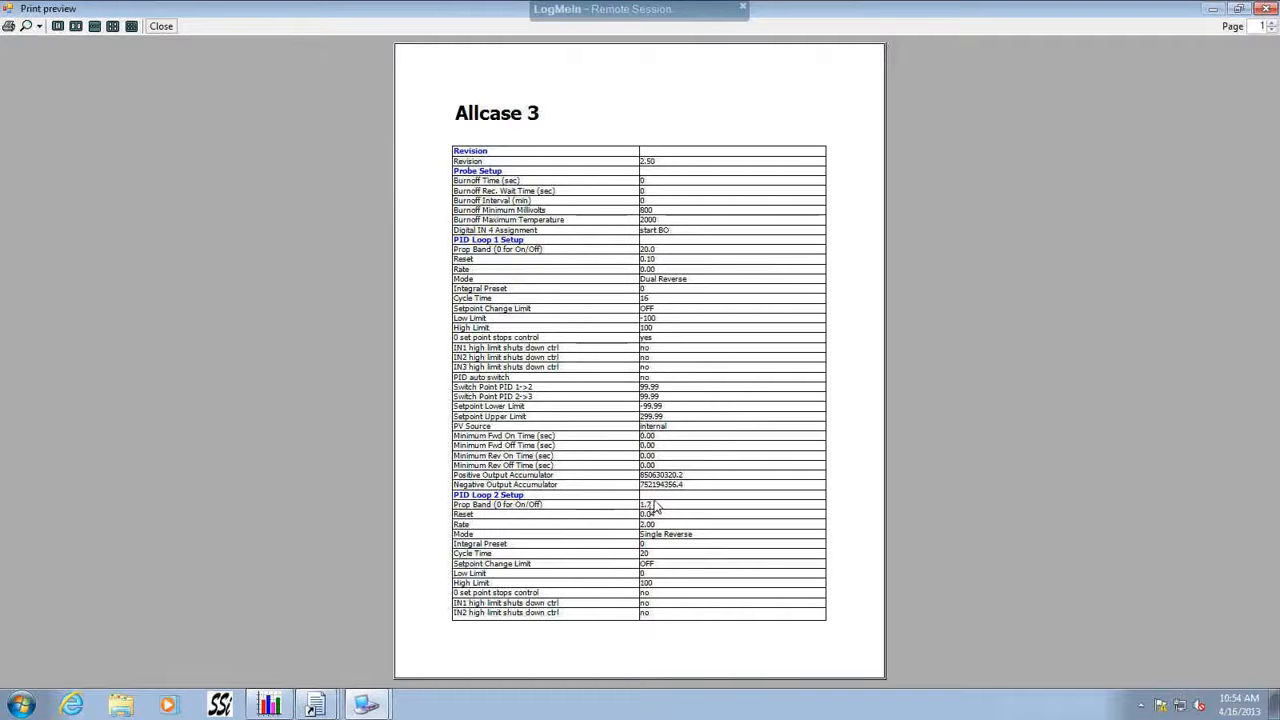
{"action": "left_click", "coordinate": [172, 34]}
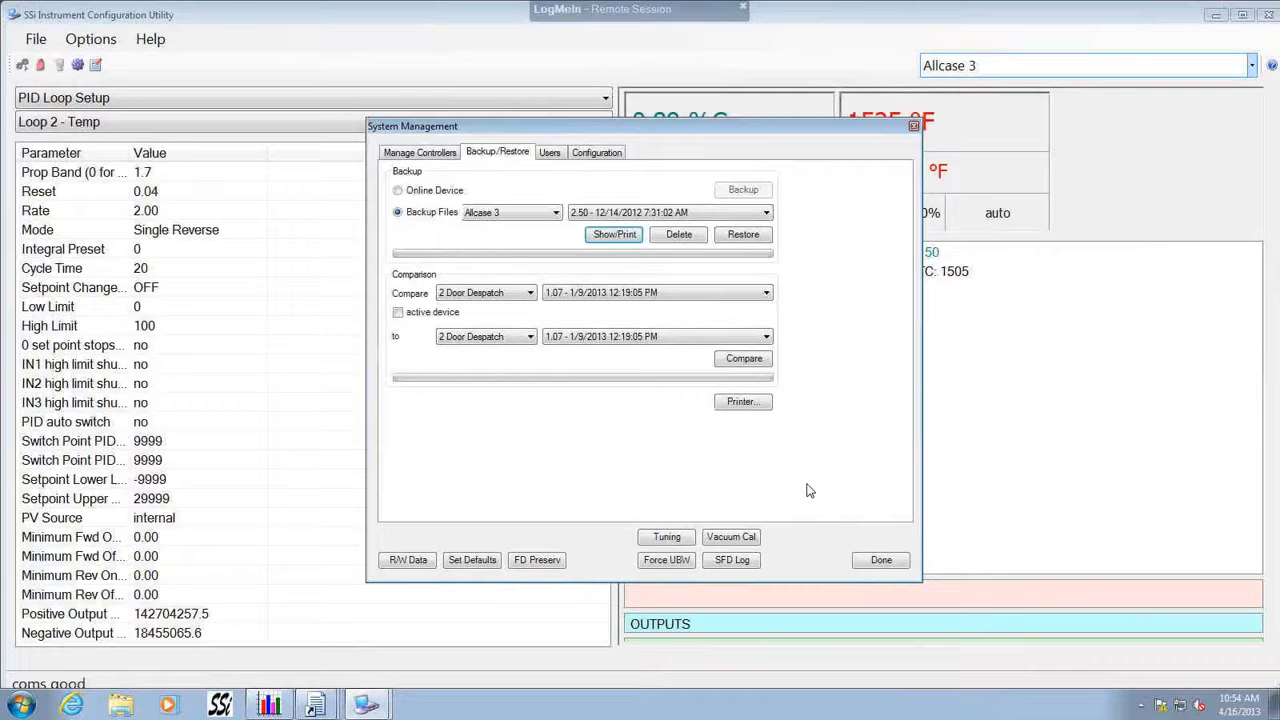
- Preview the Allcase 3 backup 2.50 - 2/12/2013 9:38:53 AM at full-screen size and close the preview
{"action": "left_click", "coordinate": [667, 214]}
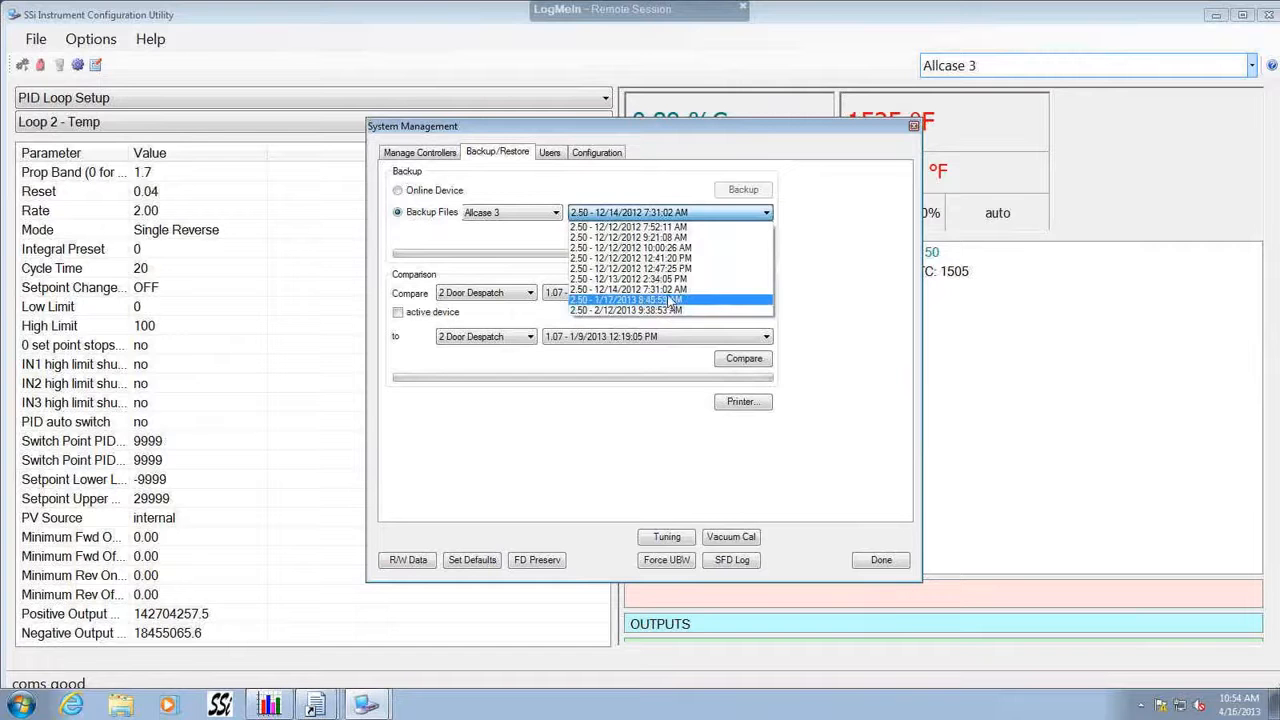
{"action": "left_click", "coordinate": [674, 311]}
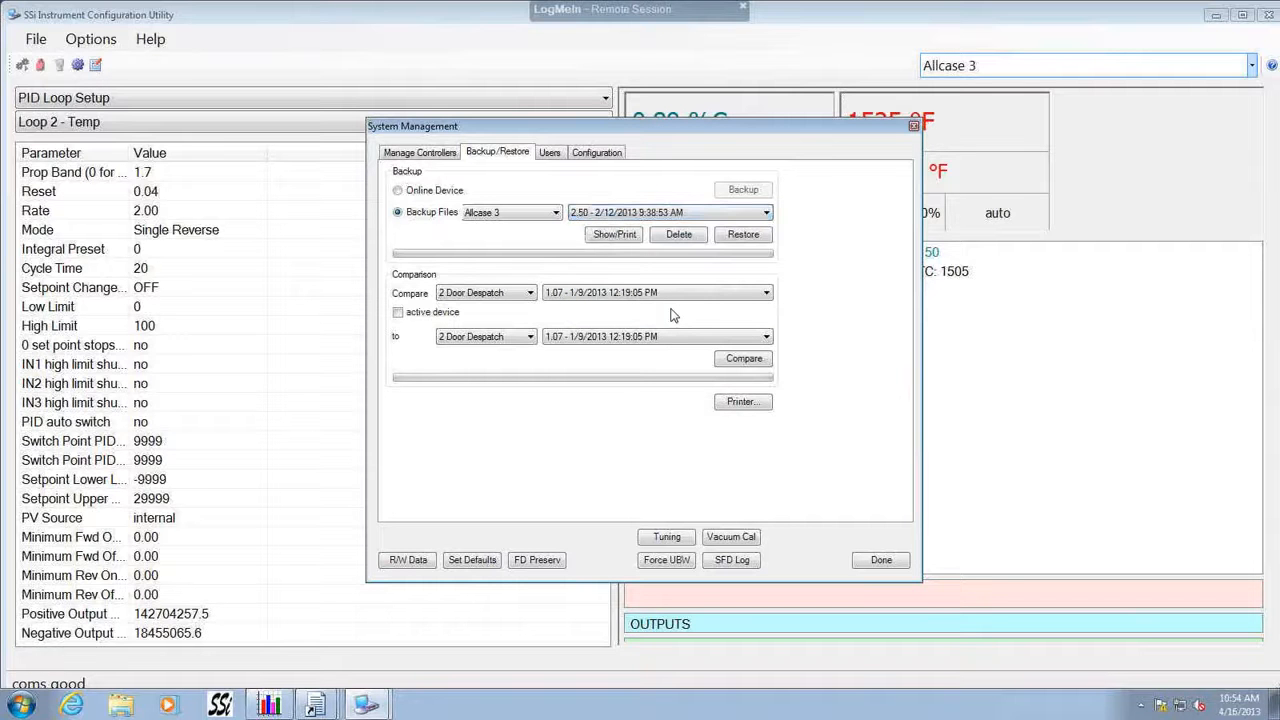
{"action": "left_click", "coordinate": [622, 234]}
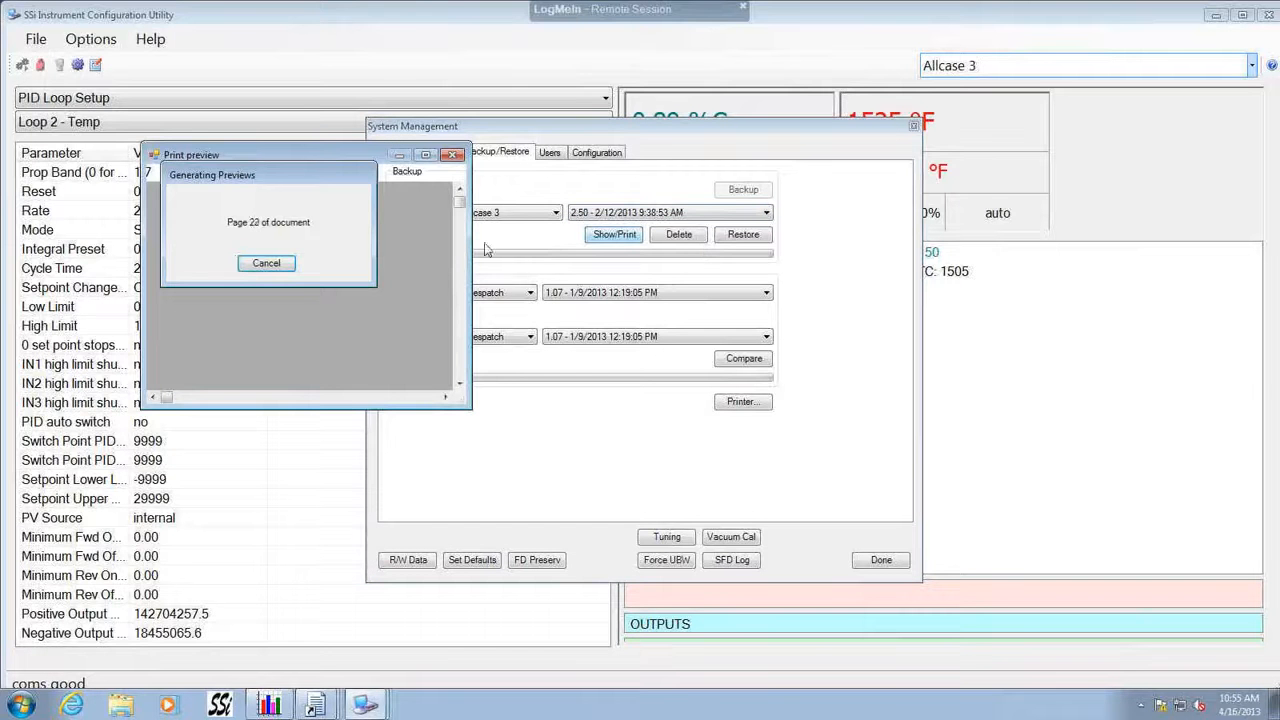
{"action": "left_click", "coordinate": [425, 157]}
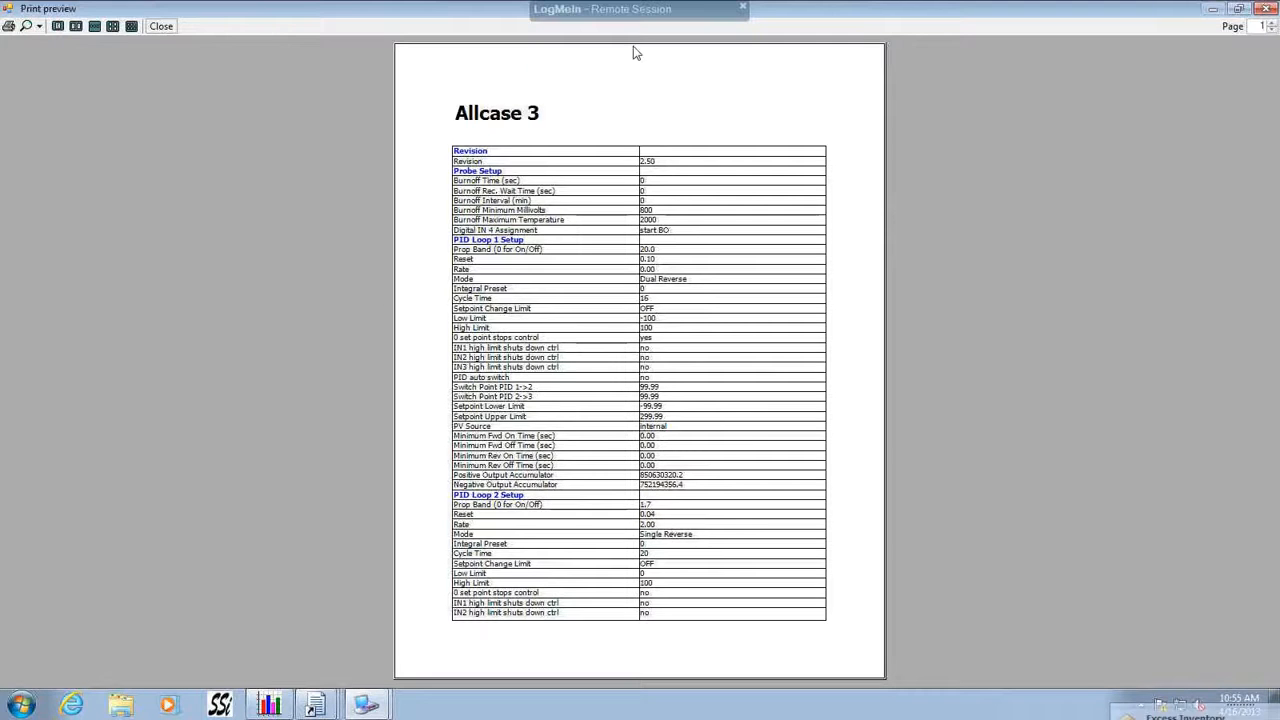
{"action": "left_click", "coordinate": [170, 30]}
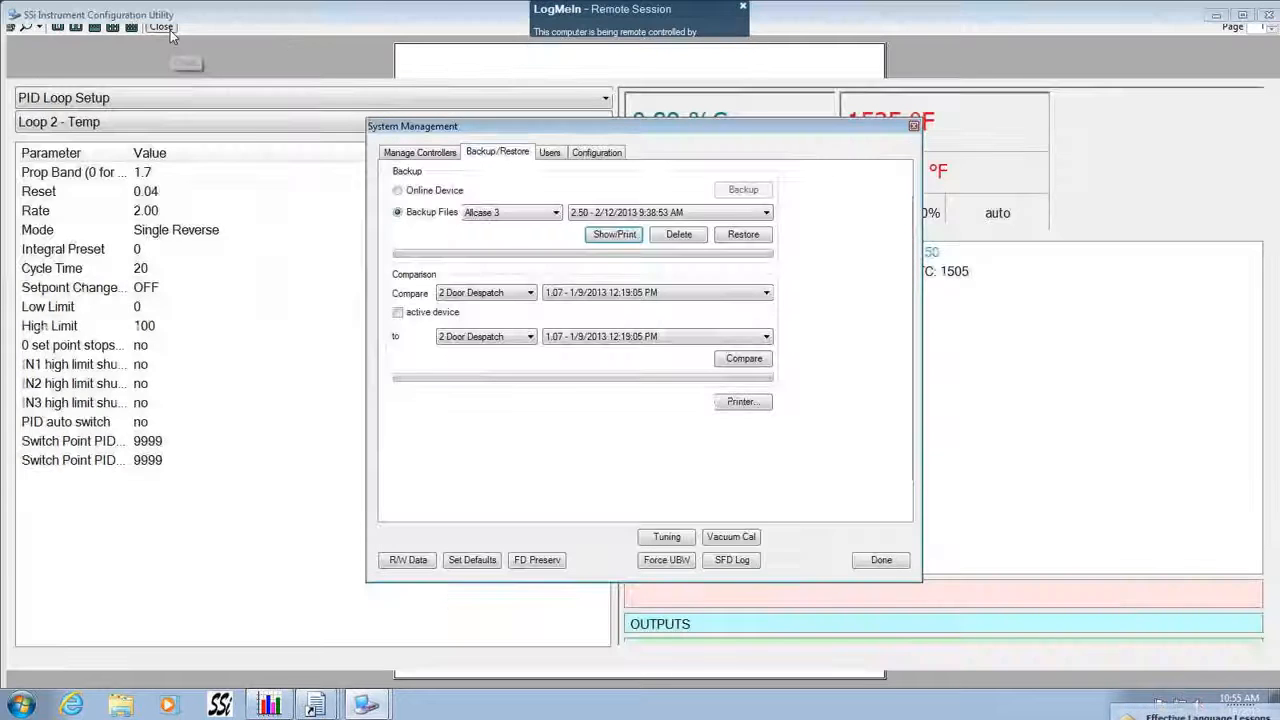